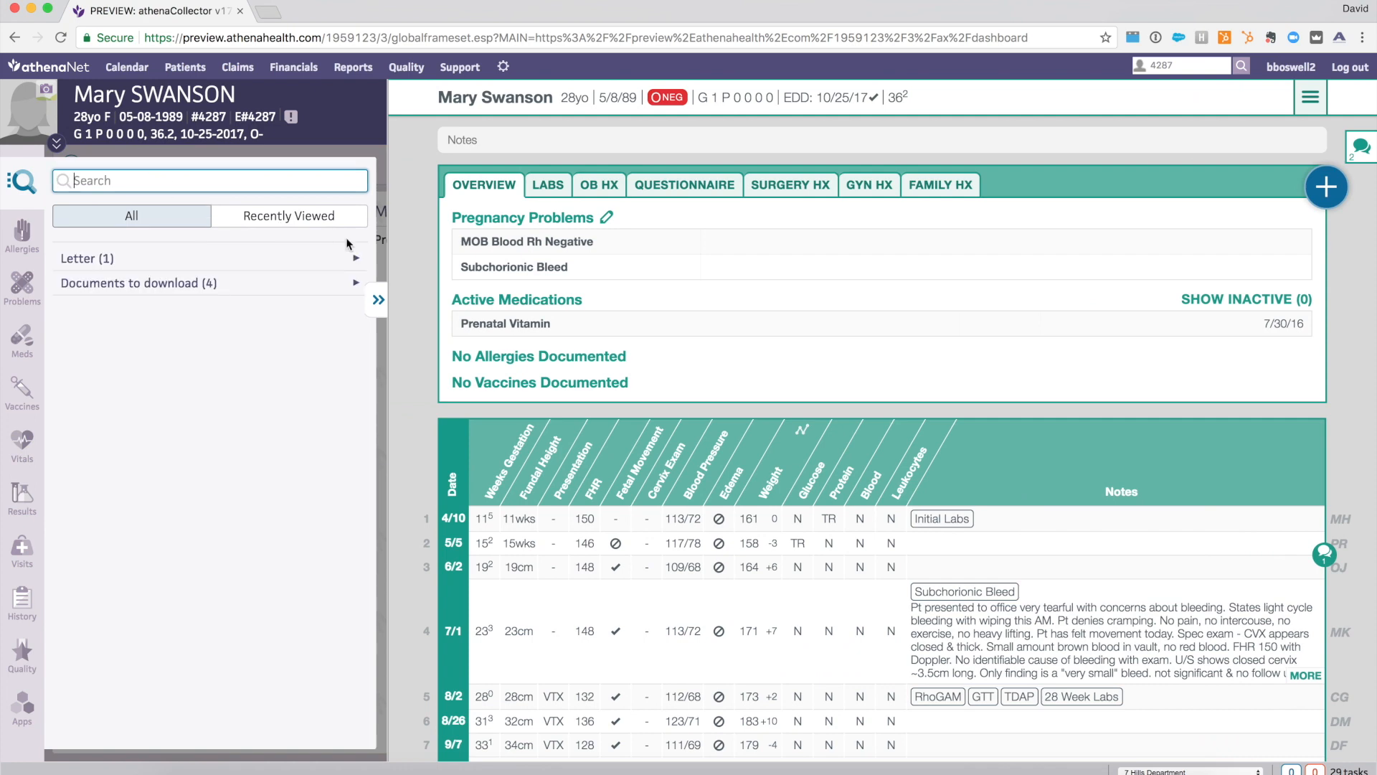
- Browse the common pregnancy problems available to add and search them for "diabetes", clearing the search at the end
{"action": "left_click", "coordinate": [17, 188]}
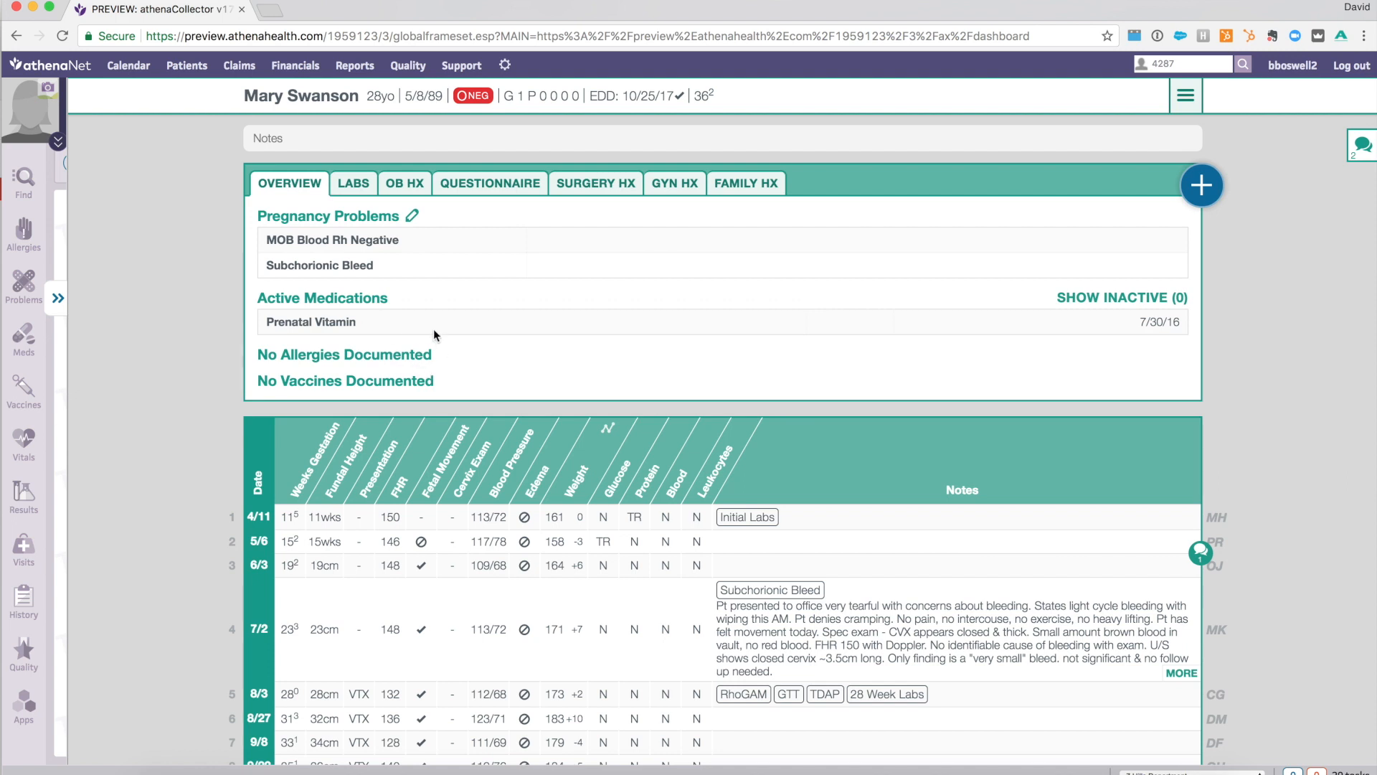
{"action": "left_click", "coordinate": [411, 217]}
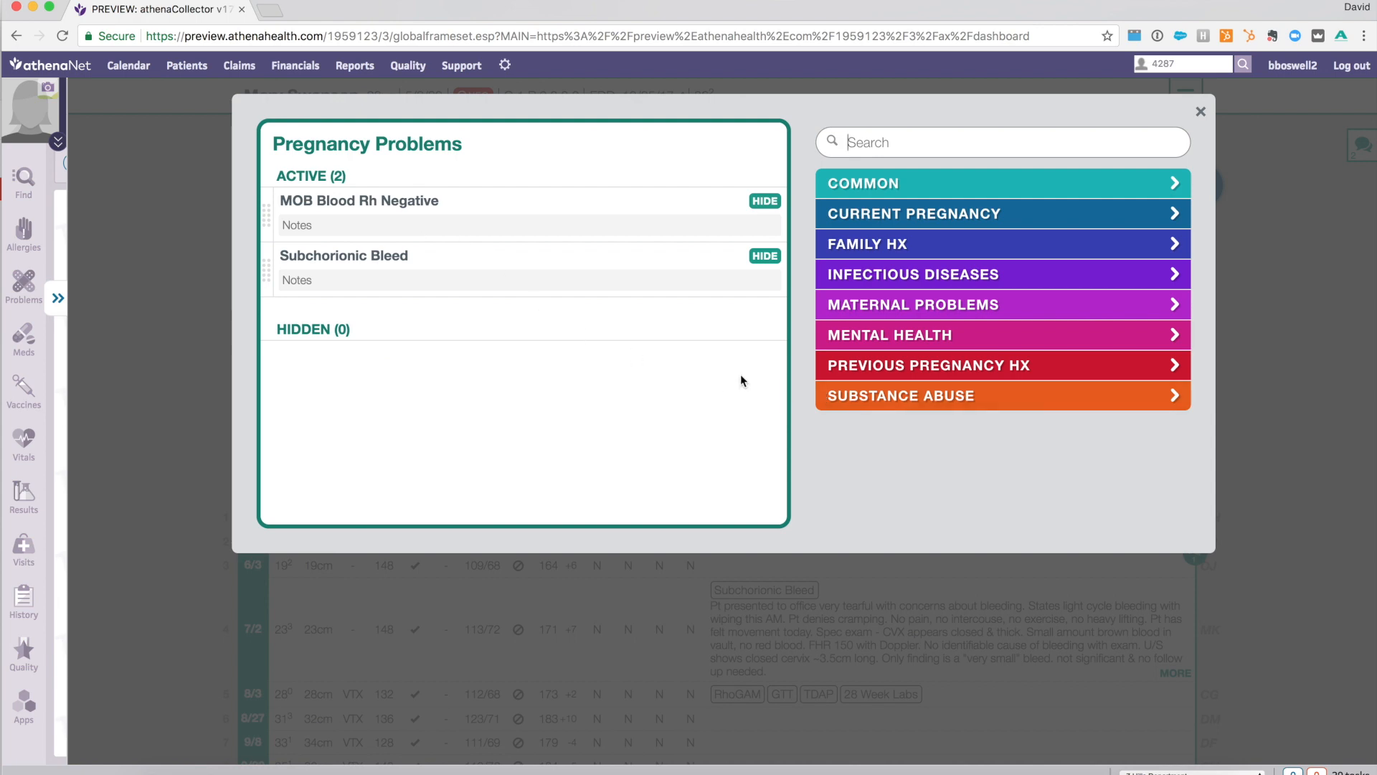
{"action": "left_click", "coordinate": [875, 190]}
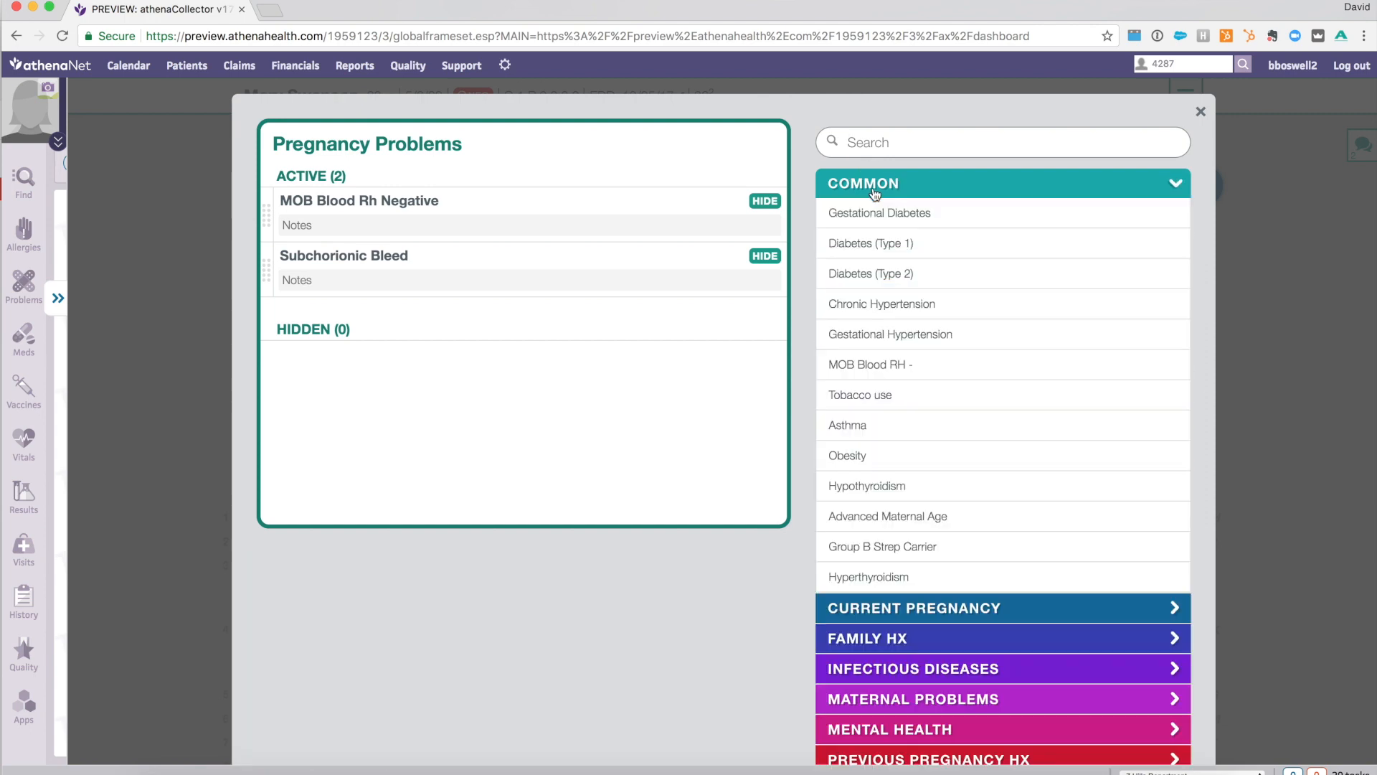
{"action": "left_click", "coordinate": [874, 192]}
{"action": "left_click", "coordinate": [882, 145]}
{"action": "type", "text": "diabetes"}
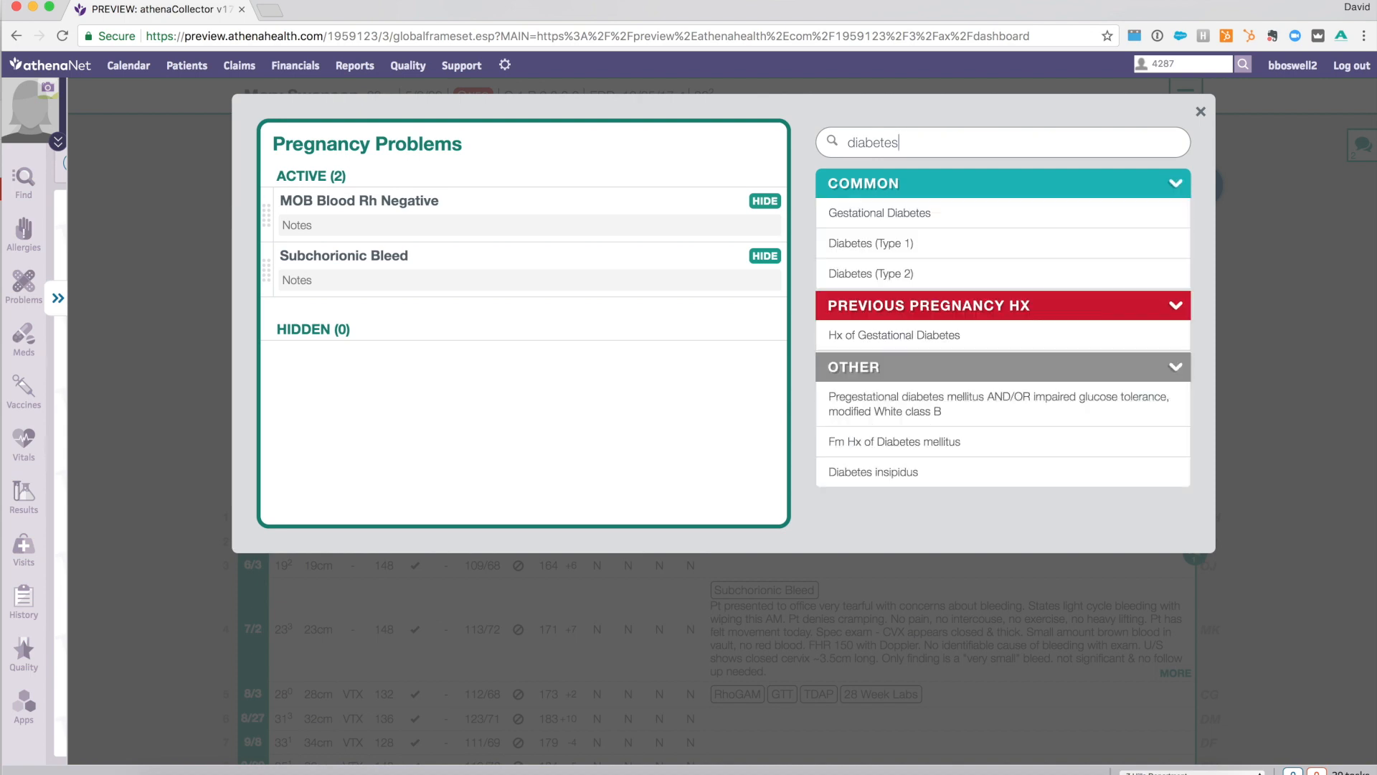
{"action": "key", "text": "BackSpace"}
{"action": "key", "text": "BackSpace"}
{"action": "key", "text": "BackSpace"}
{"action": "key", "text": "BackSpace"}
{"action": "key", "text": "BackSpace"}
{"action": "key", "text": "BackSpace"}
{"action": "key", "text": "BackSpace"}
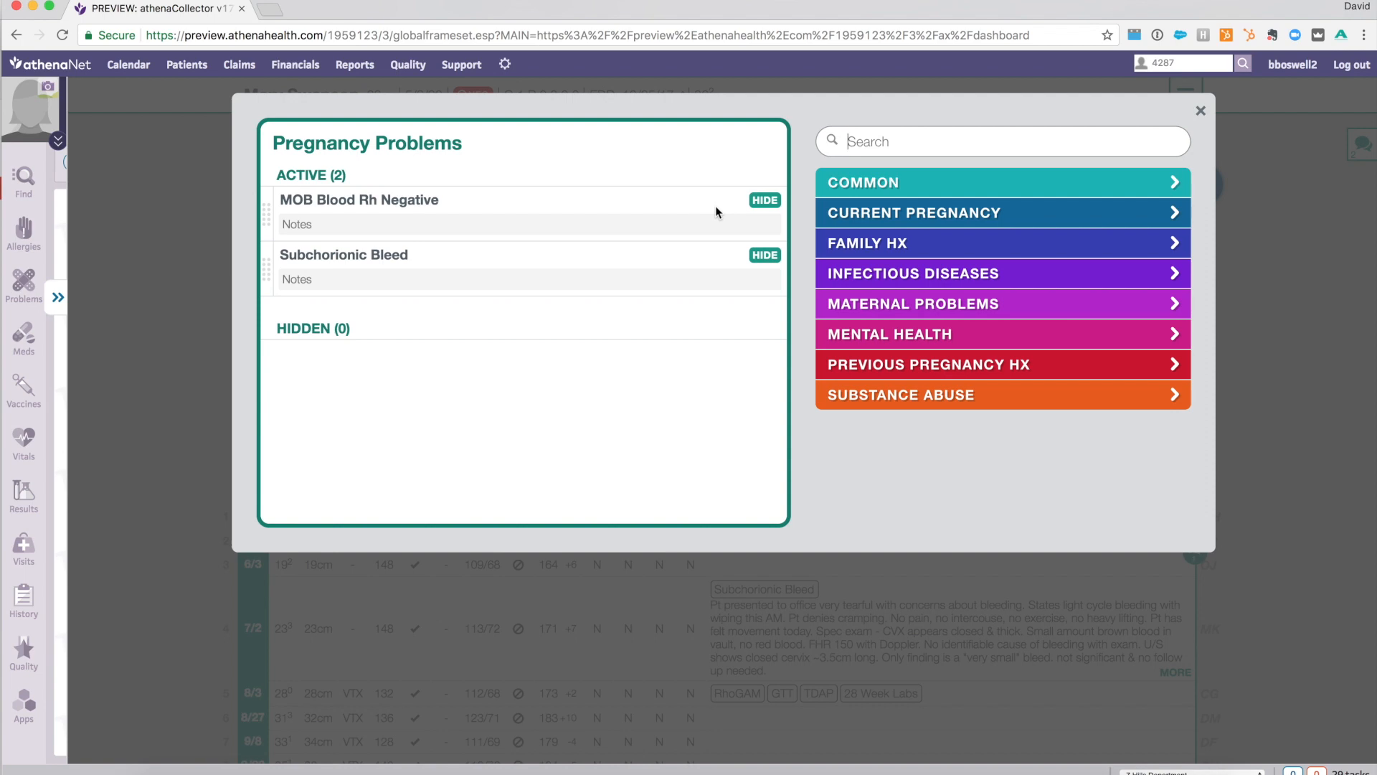
- Try moving Subchorionic Bleed above MOB Blood Rh Negative, restore the original order and close the pregnancy problems editor
{"action": "left_click_drag", "start_coordinate": [266, 278], "coordinate": [265, 202]}
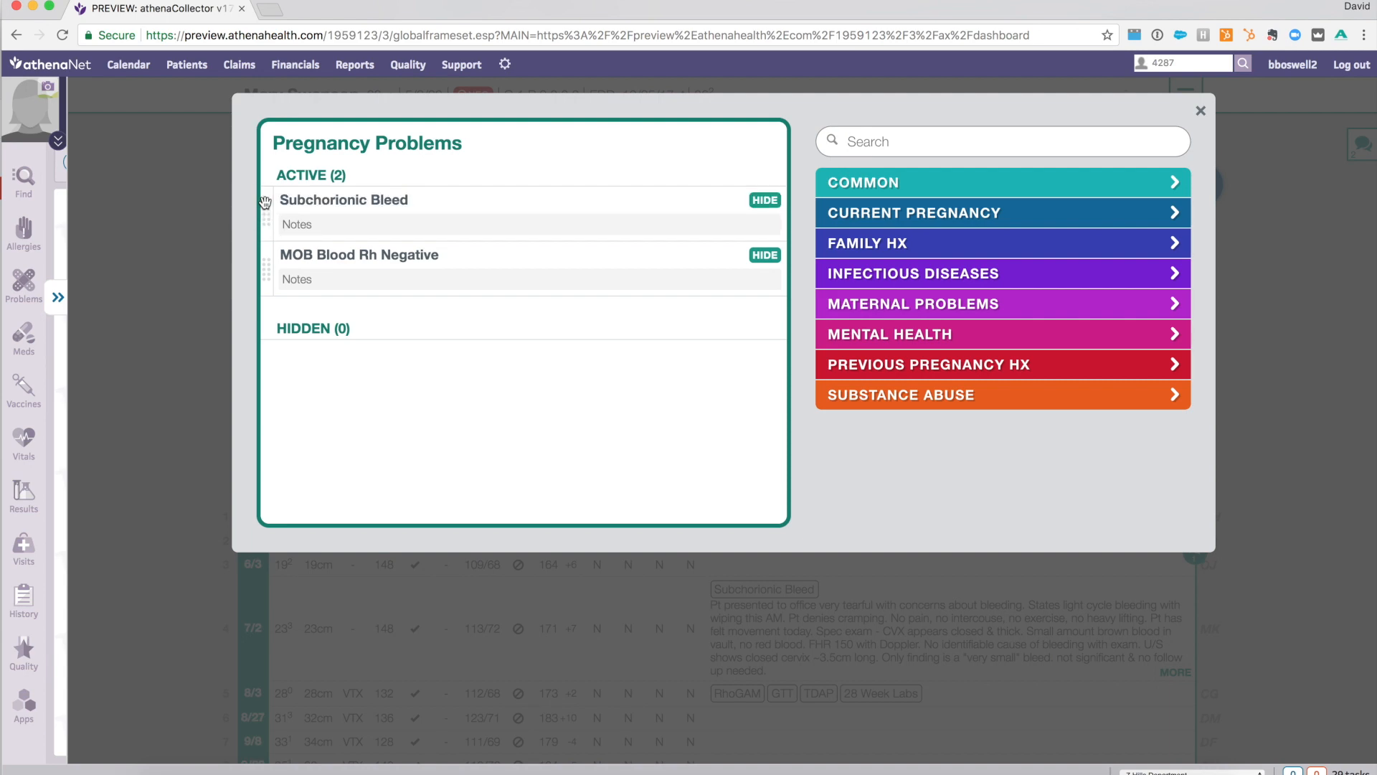
{"action": "left_click_drag", "start_coordinate": [268, 266], "coordinate": [267, 200]}
{"action": "key", "text": "Escape"}
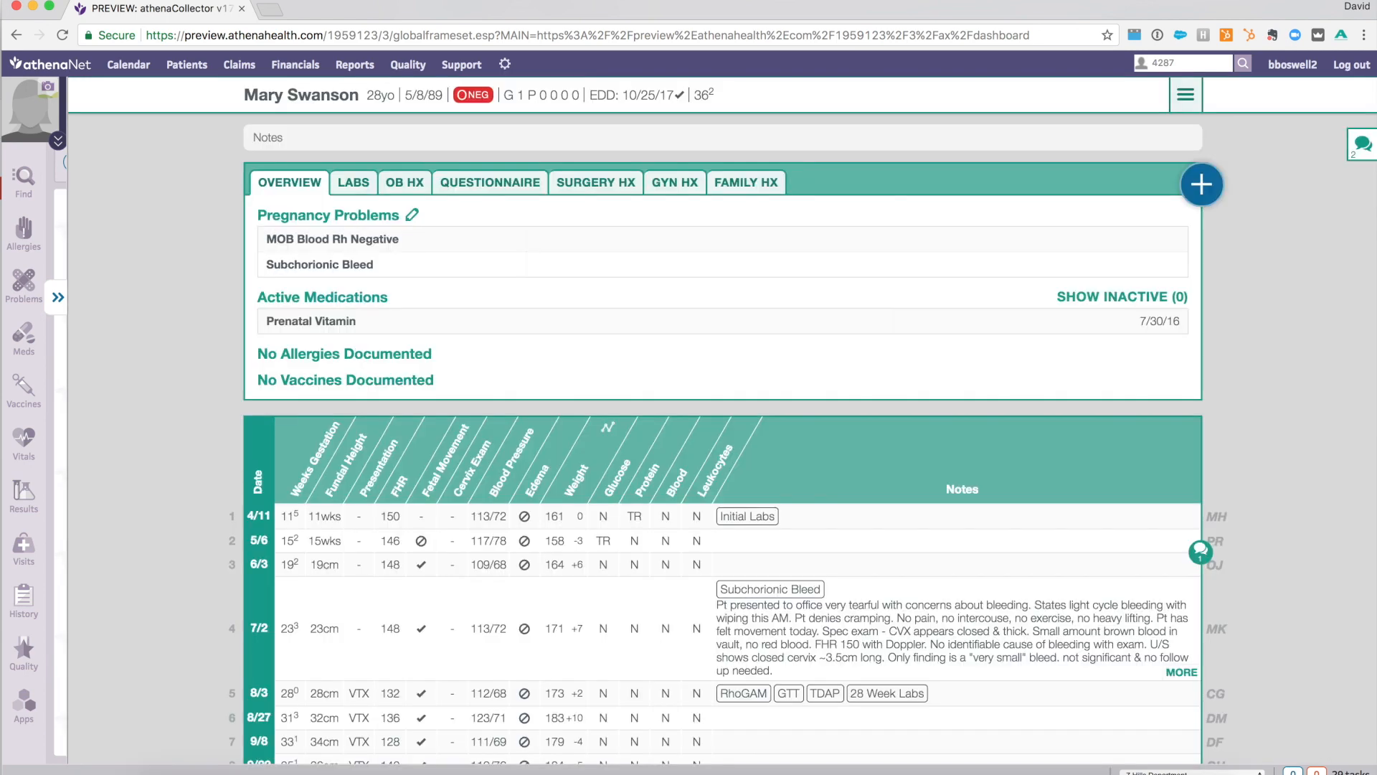
- Record a fundal height of 38 cm for the 9/30 visit and continue to the fetal presentation entry
{"action": "scroll", "coordinate": [329, 251], "scroll_direction": "down", "scroll_amount": 5}
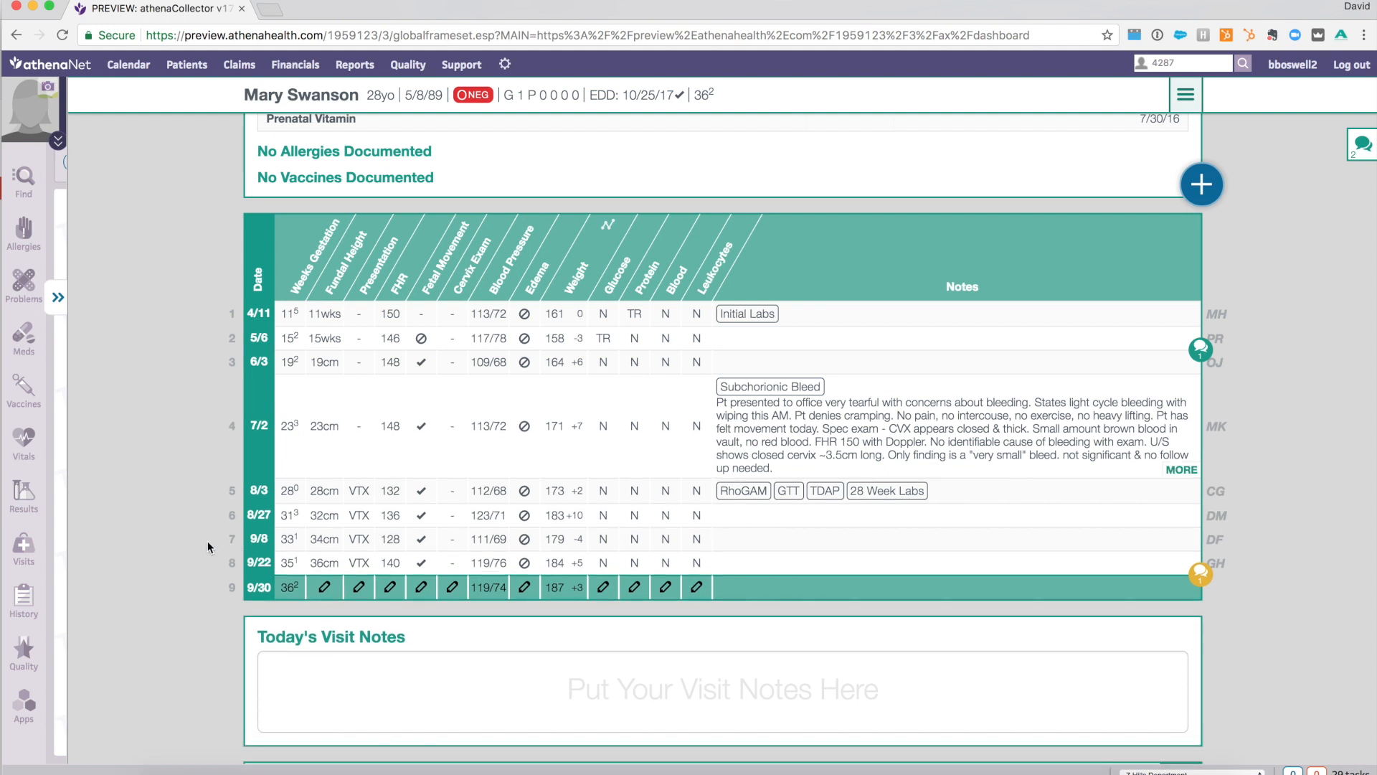
{"action": "left_click", "coordinate": [327, 588]}
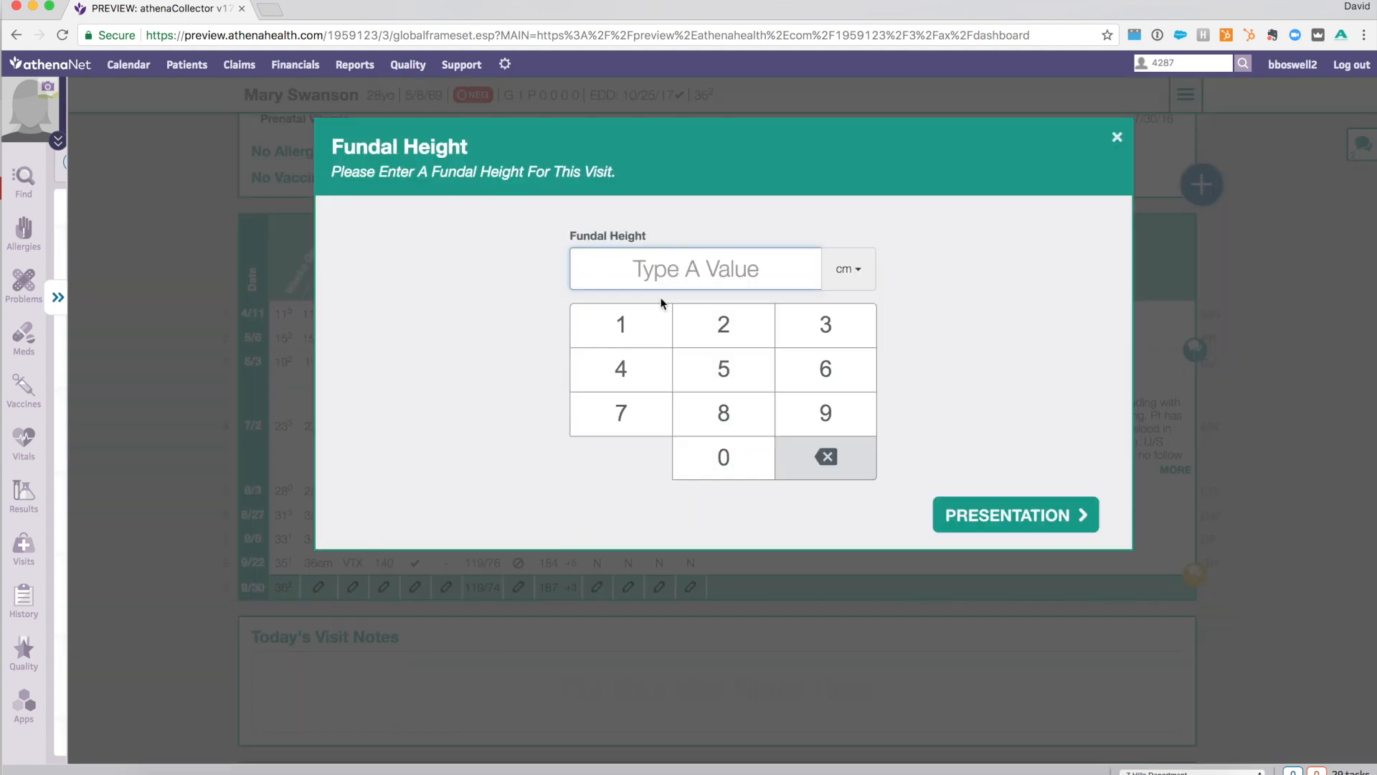
{"action": "left_click", "coordinate": [716, 260]}
{"action": "type", "text": "36"}
{"action": "key", "text": "BackSpace"}
{"action": "key", "text": "BackSpace"}
{"action": "left_click", "coordinate": [794, 330]}
{"action": "left_click", "coordinate": [737, 407]}
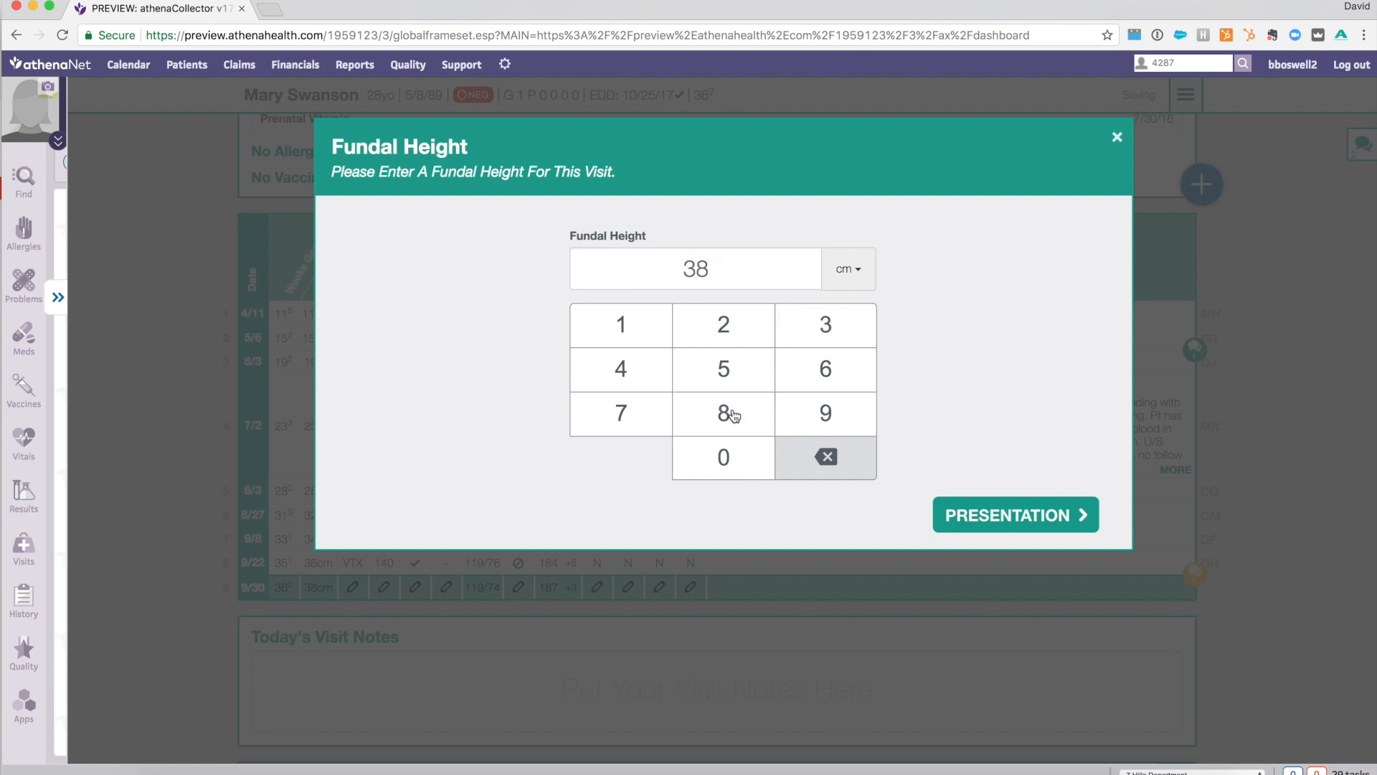
{"action": "left_click_drag", "start_coordinate": [1011, 399], "coordinate": [840, 391]}
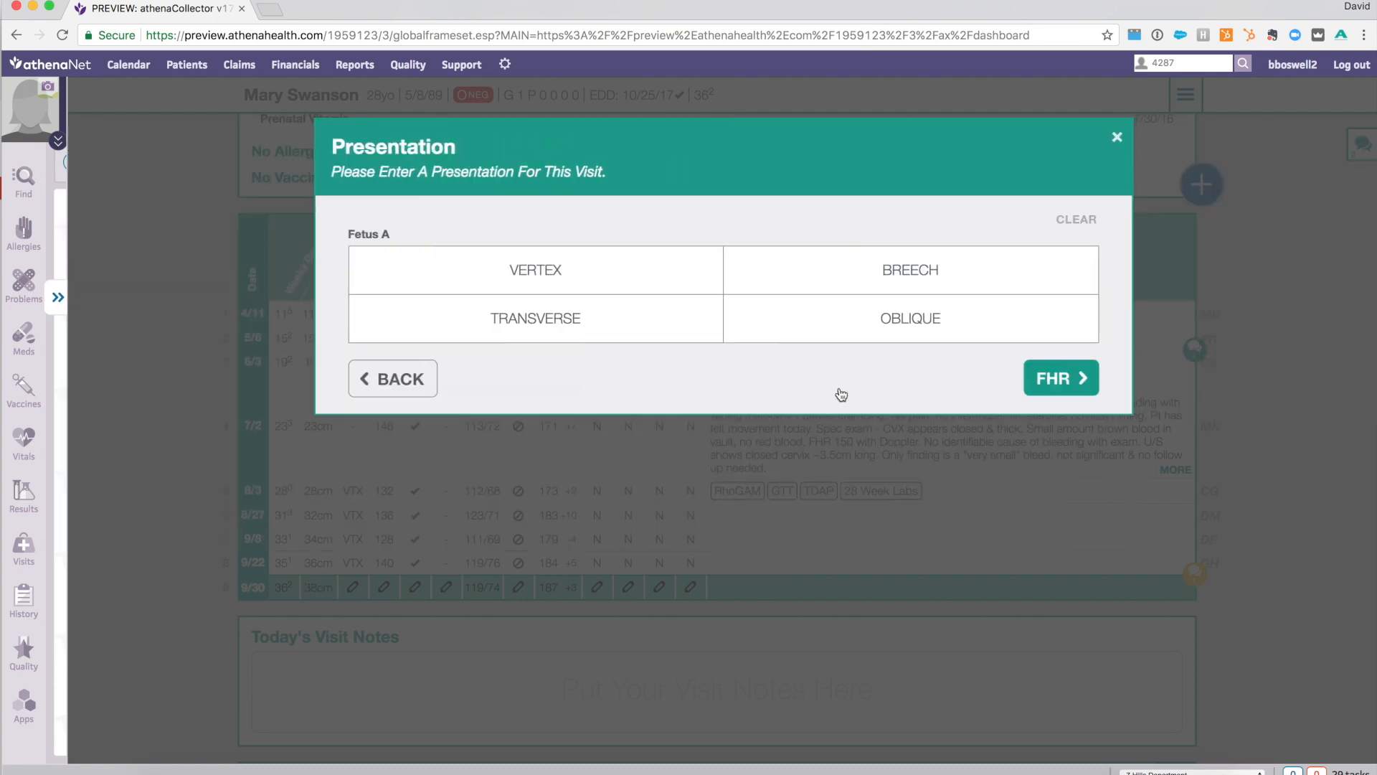
- Record Fetus A's presentation as Vertex and its heart rate as 145 BPM for this visit
{"action": "left_click", "coordinate": [668, 265]}
{"action": "left_click", "coordinate": [1046, 377]}
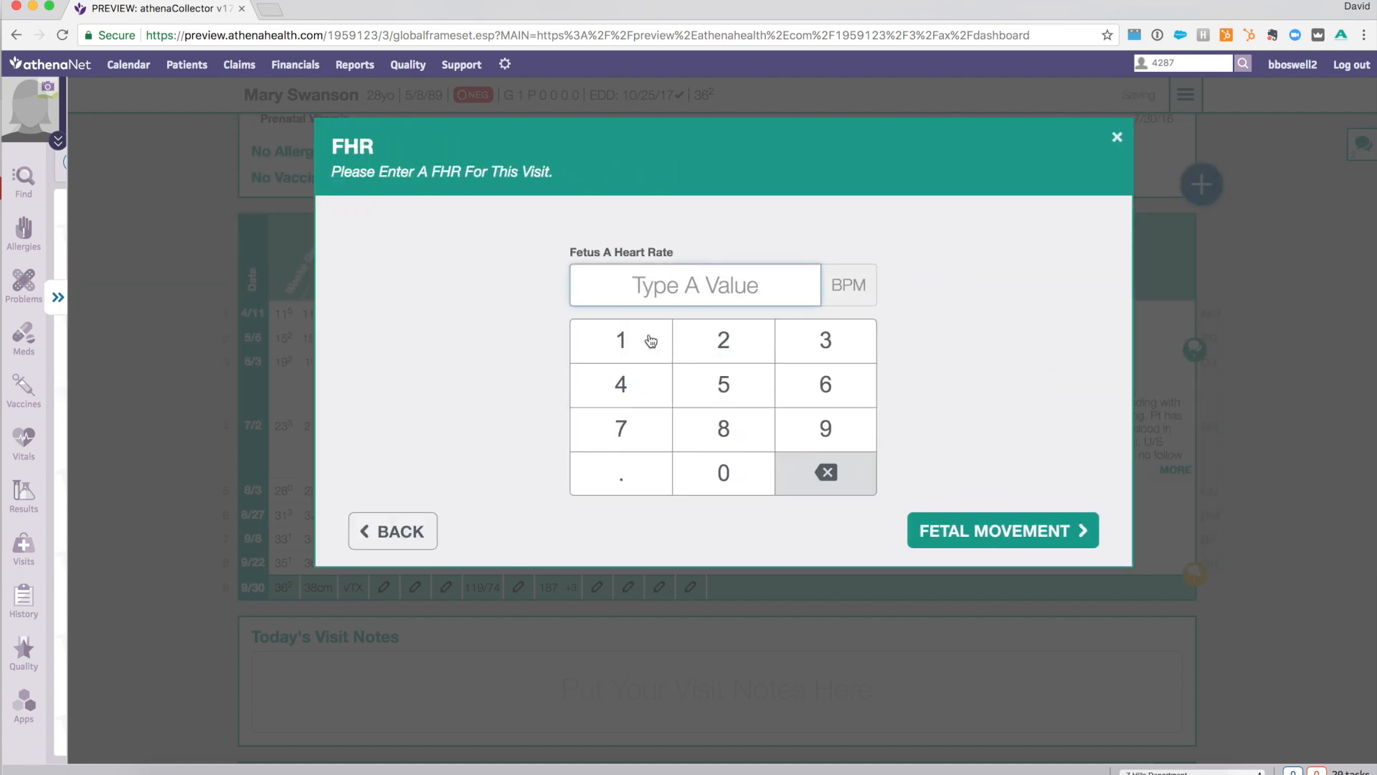
{"action": "left_click", "coordinate": [668, 302]}
{"action": "type", "text": "145"}
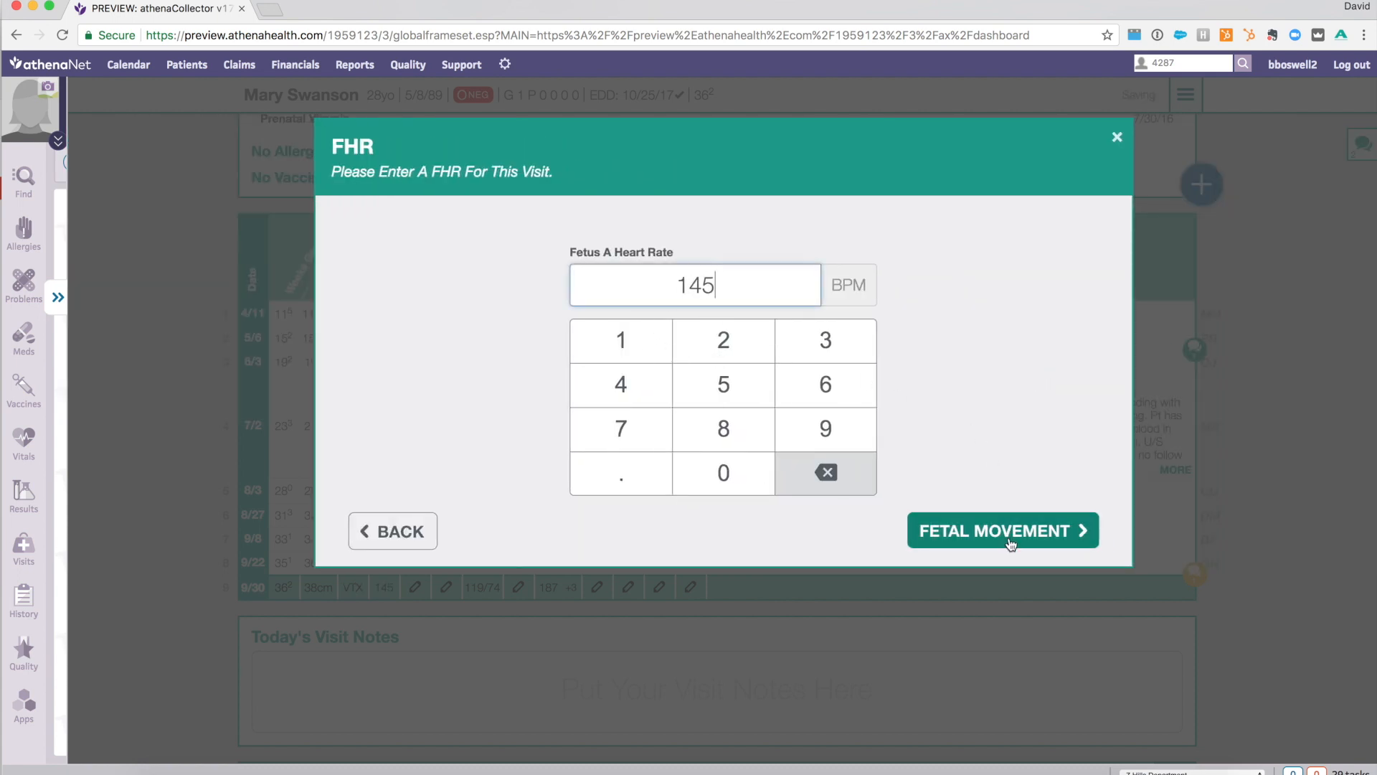
- Set Fetus A's fetal movement to Present and leave the visit entry dialog
{"action": "left_click", "coordinate": [1011, 538]}
{"action": "left_click", "coordinate": [585, 284]}
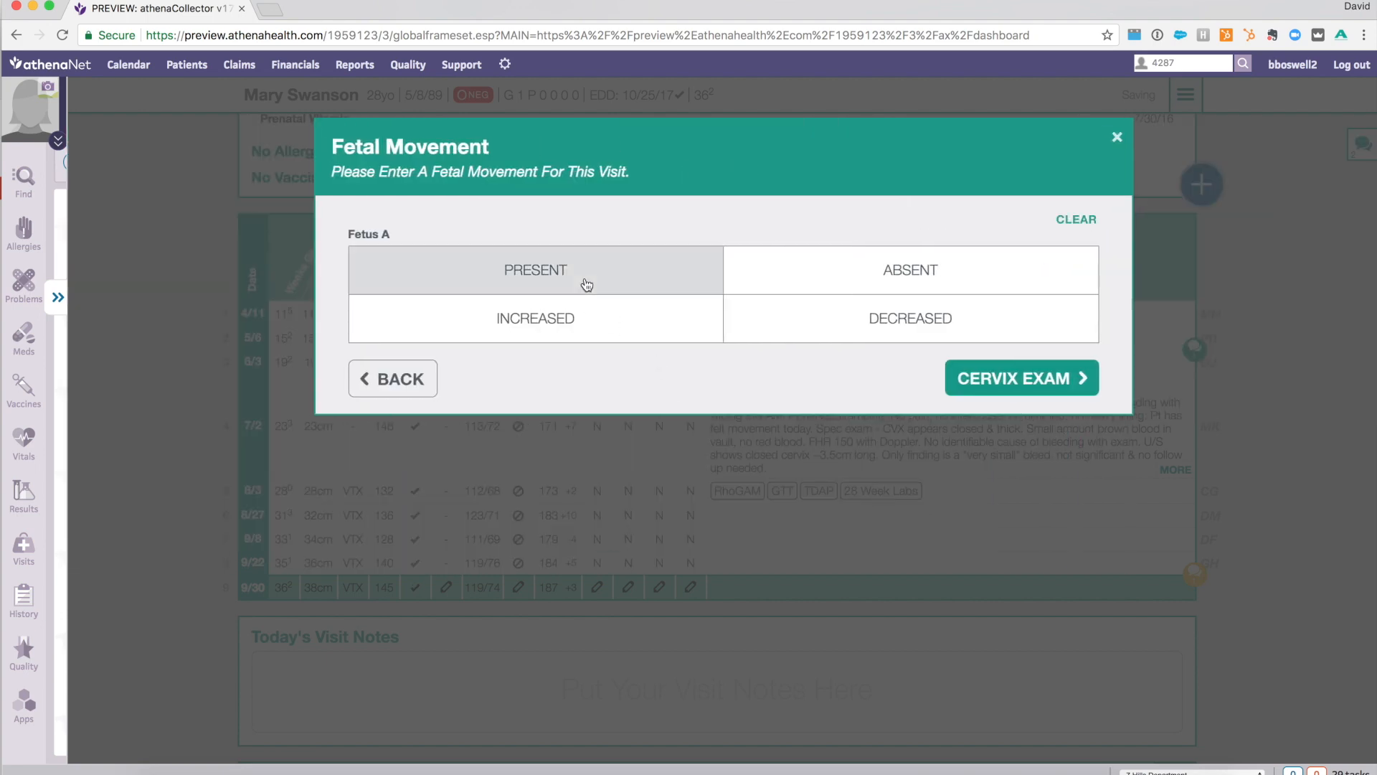
{"action": "left_click", "coordinate": [618, 634]}
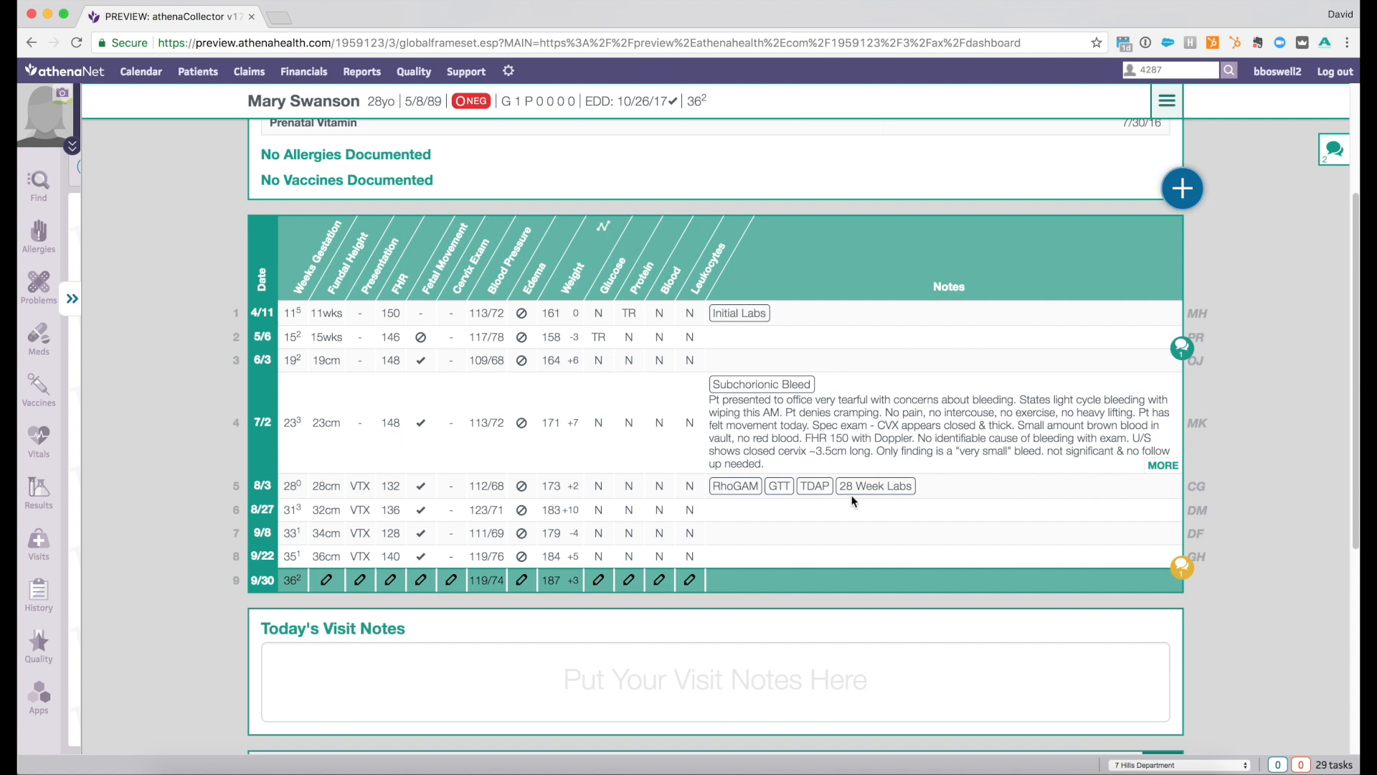
- Review the patient cases linked to the flowsheet's message marker beside the 6/3 visit, and close them
{"action": "left_click", "coordinate": [1182, 353]}
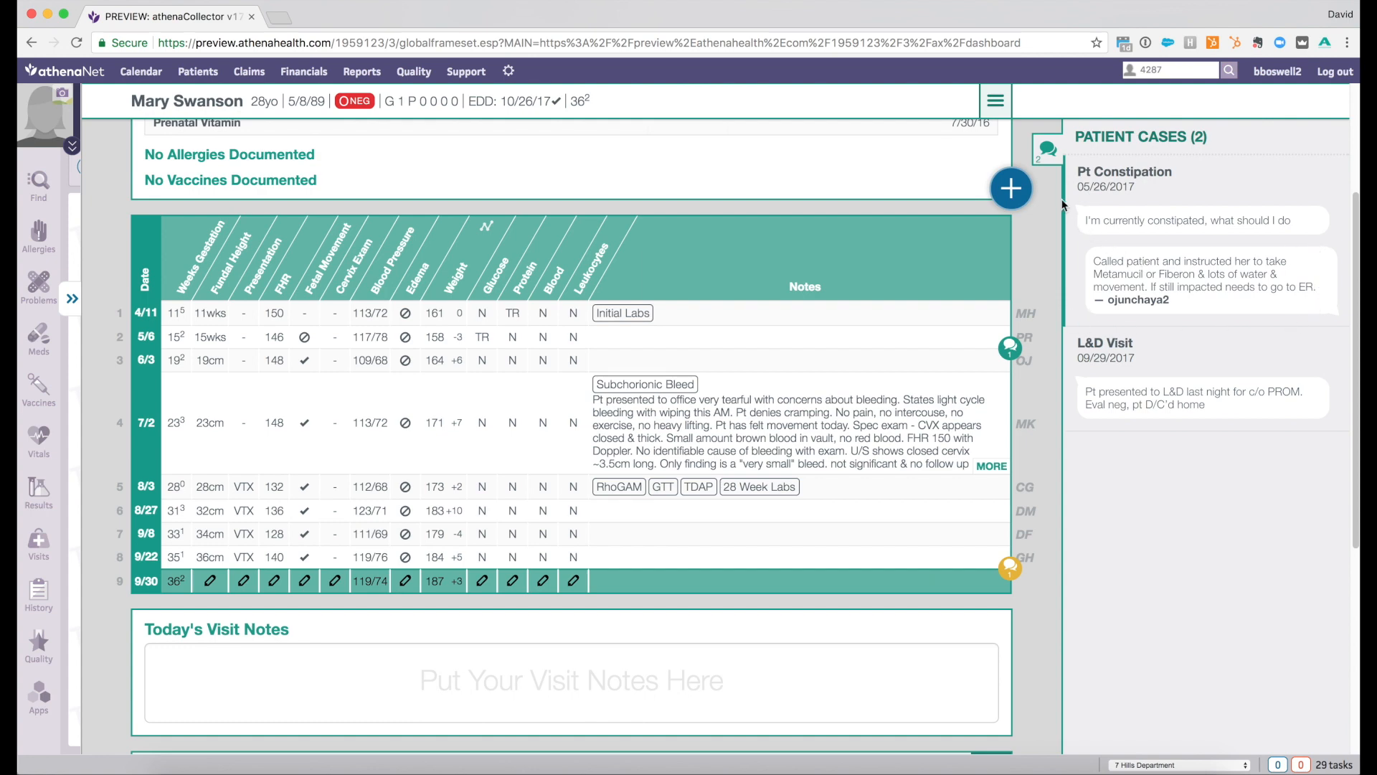
{"action": "left_click", "coordinate": [1057, 159]}
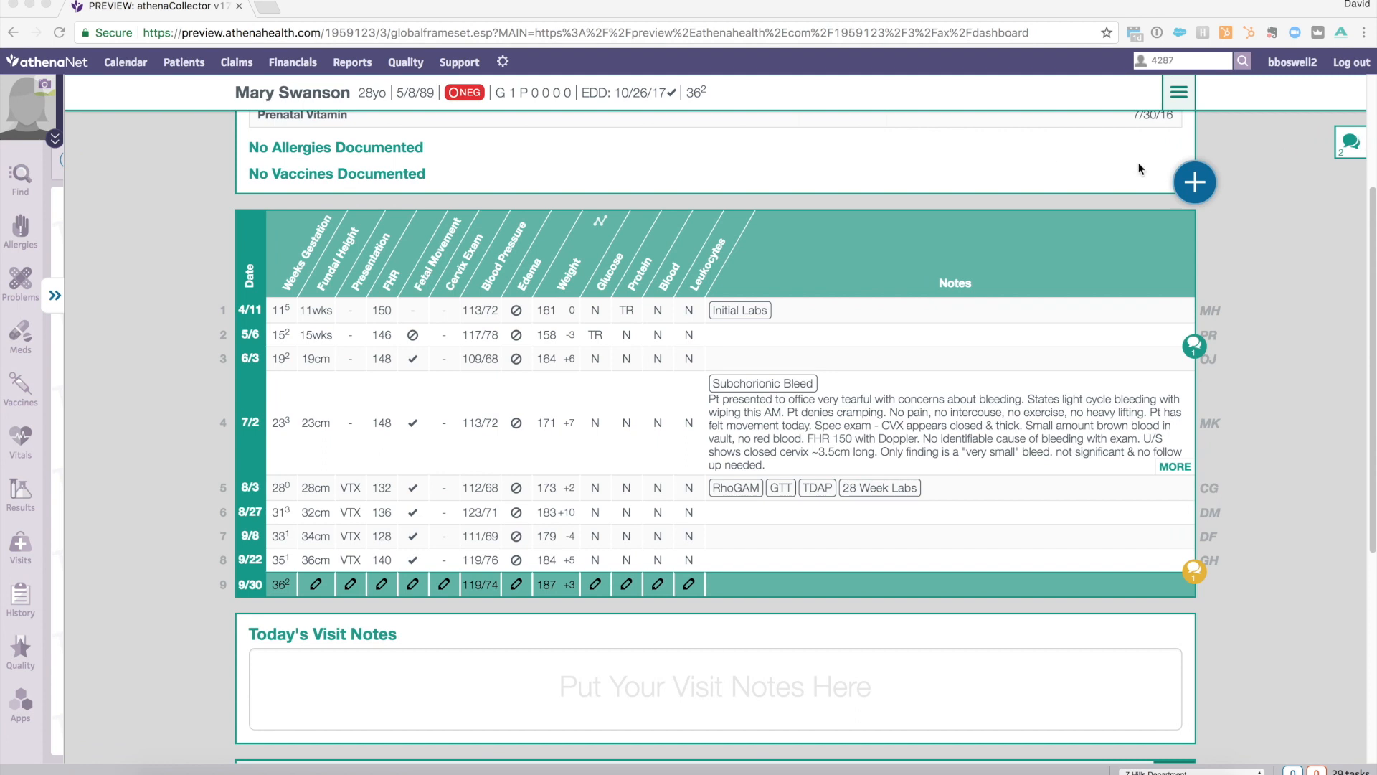
- Answer Yes to the Hx of Genital Herpes question in Routine Care and add it to the problem list
{"action": "scroll", "coordinate": [985, 251], "scroll_direction": "down", "scroll_amount": 5}
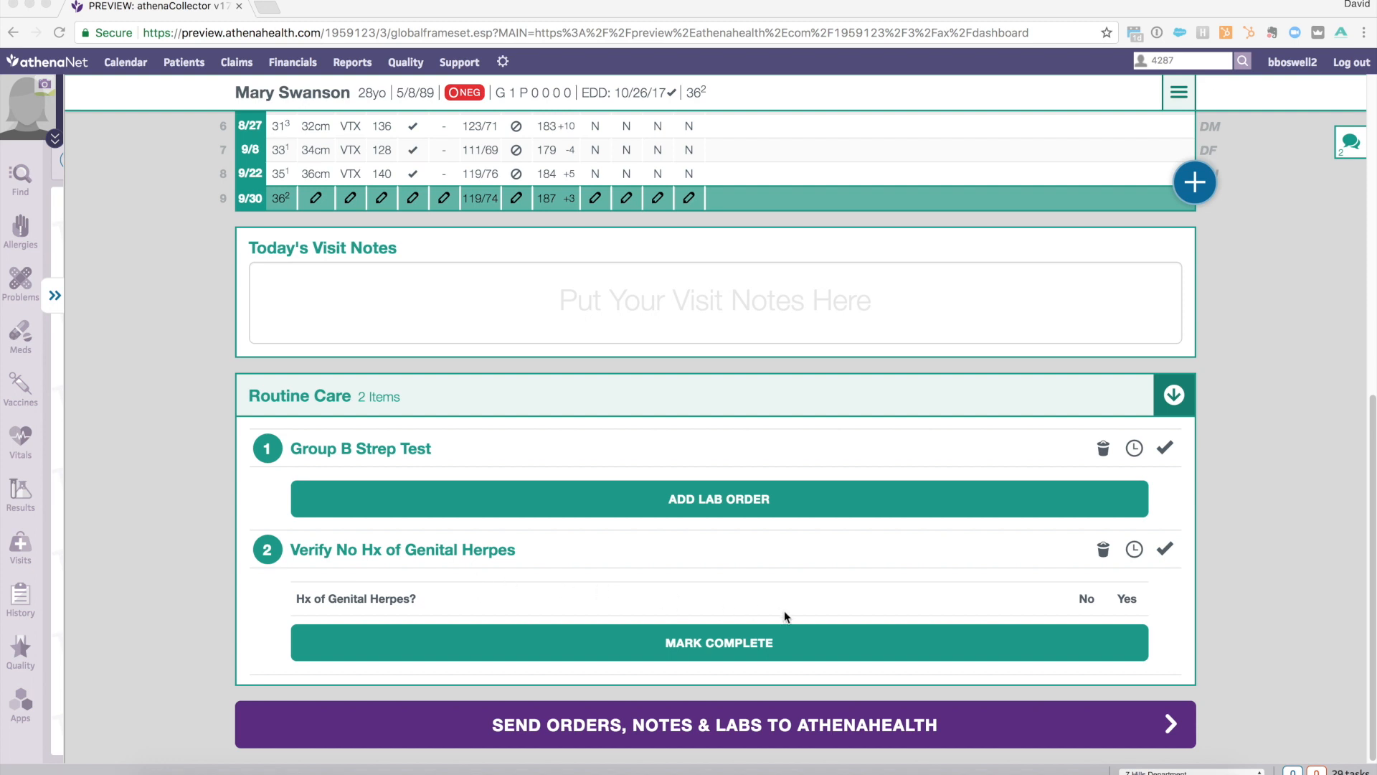
{"action": "left_click", "coordinate": [1086, 601]}
{"action": "left_click", "coordinate": [1086, 601]}
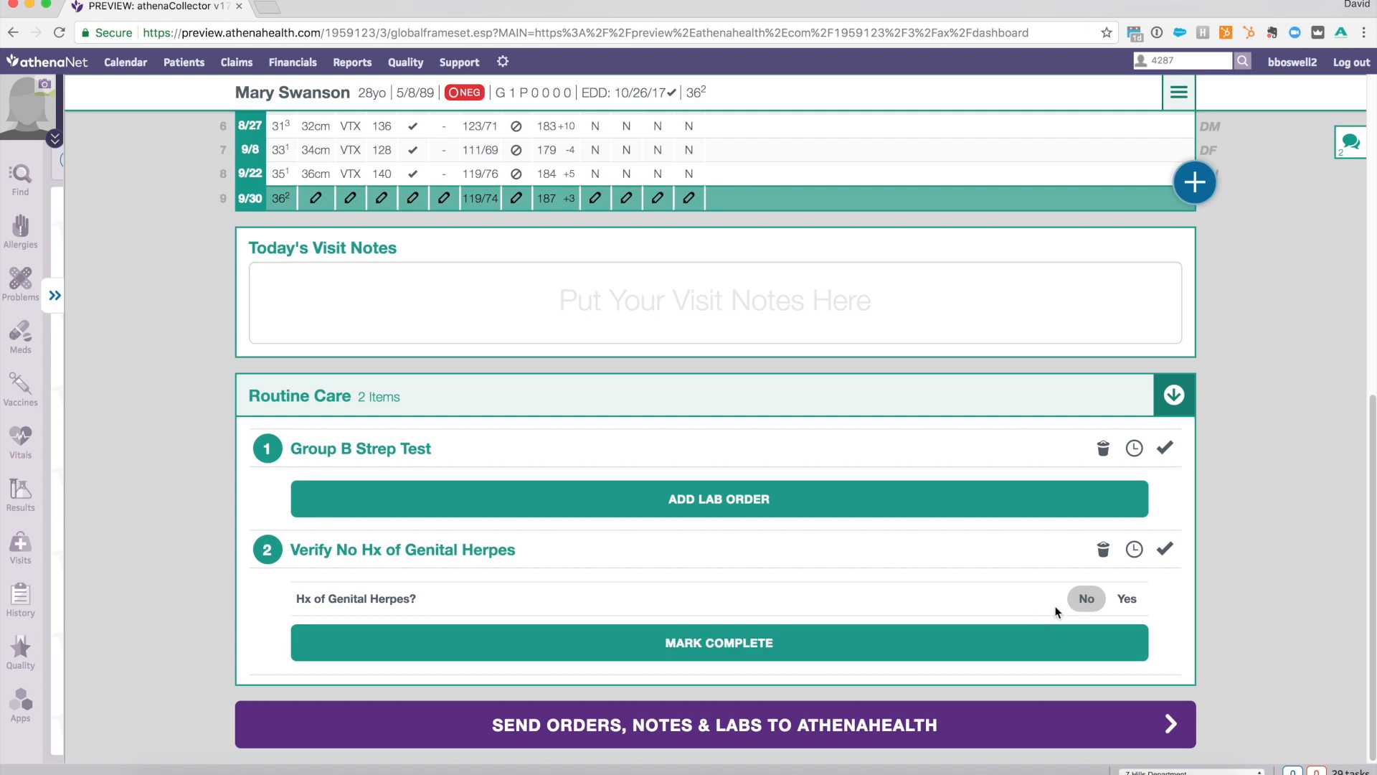
{"action": "left_click", "coordinate": [1128, 599]}
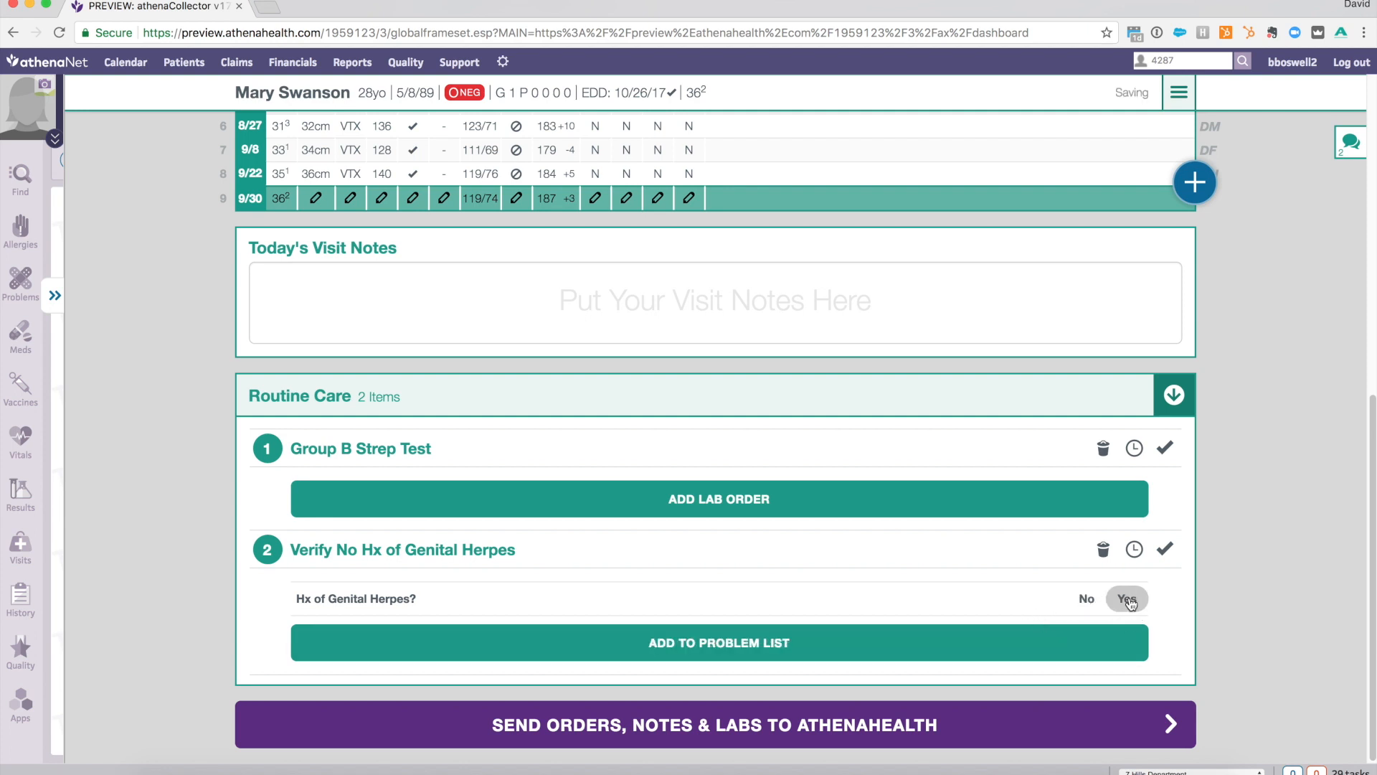
{"action": "left_click", "coordinate": [713, 654]}
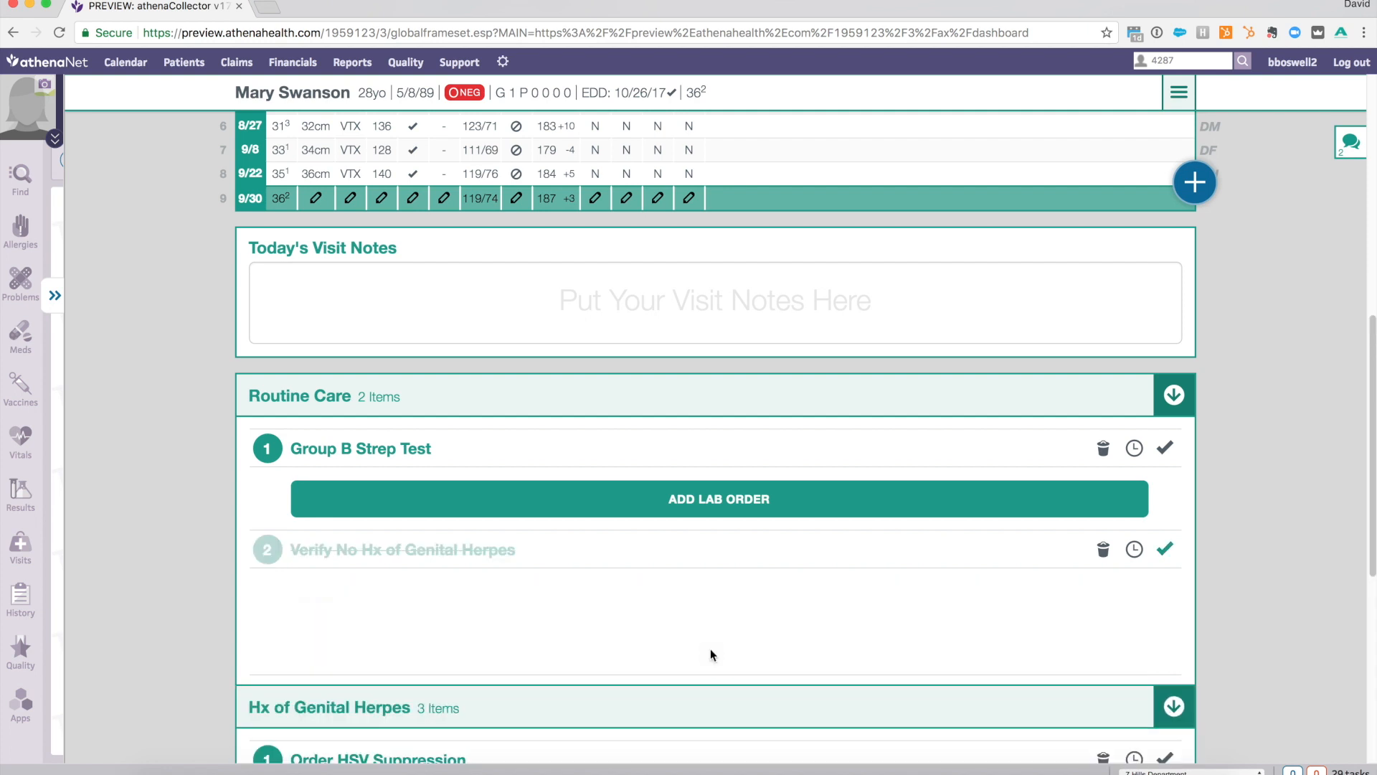
- Add the Acyclovir medication under Order HSV Suppression in the Hx of Genital Herpes plan
{"action": "scroll", "coordinate": [710, 654], "scroll_direction": "down", "scroll_amount": 2}
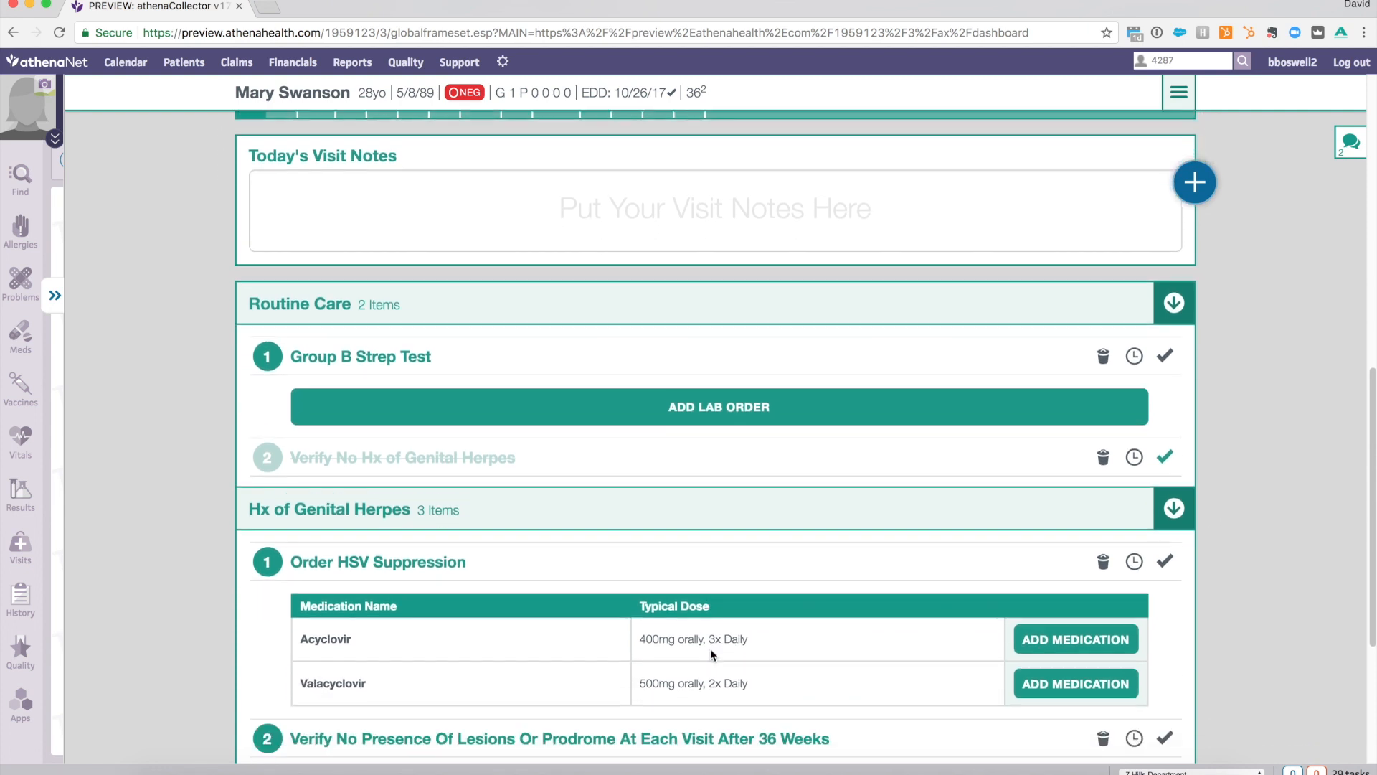
{"action": "scroll", "coordinate": [711, 655], "scroll_direction": "down", "scroll_amount": 3}
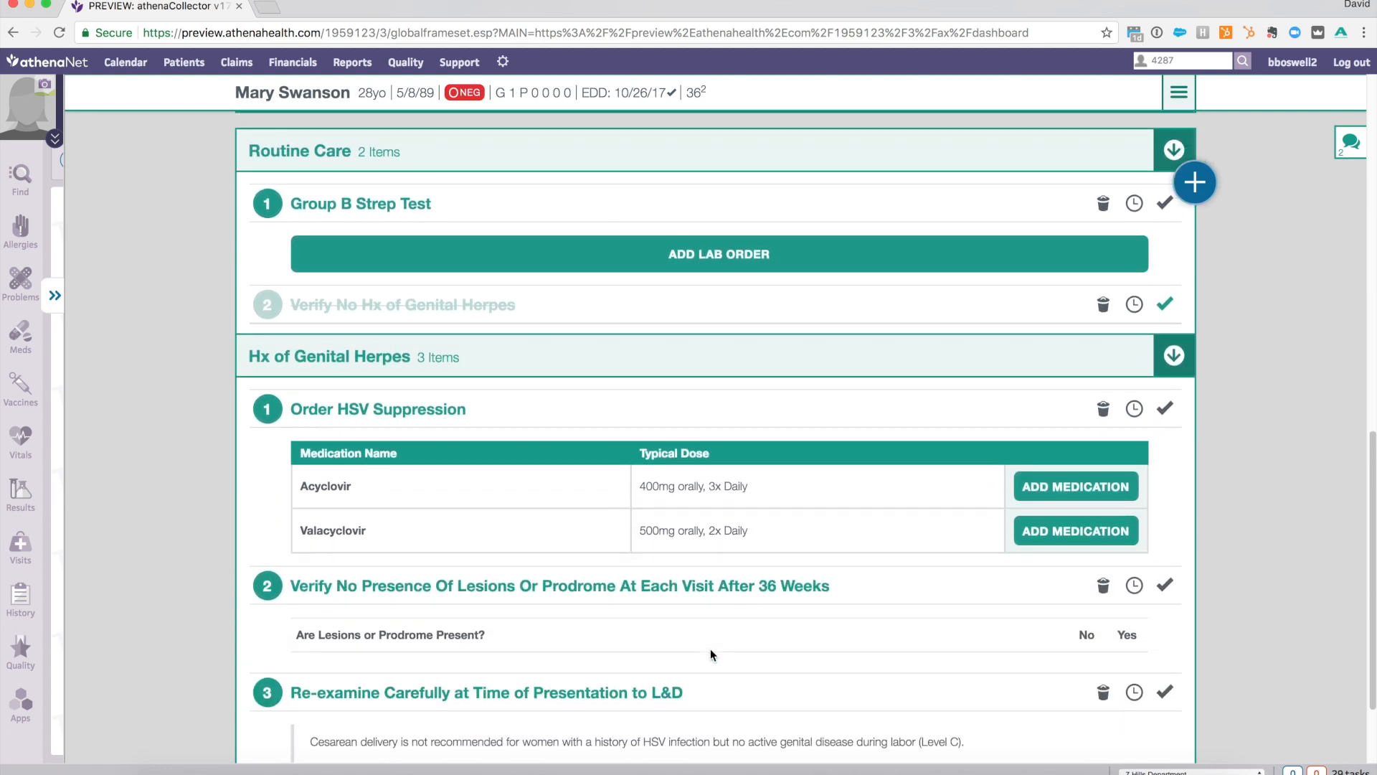
{"action": "scroll", "coordinate": [711, 654], "scroll_direction": "down", "scroll_amount": 2}
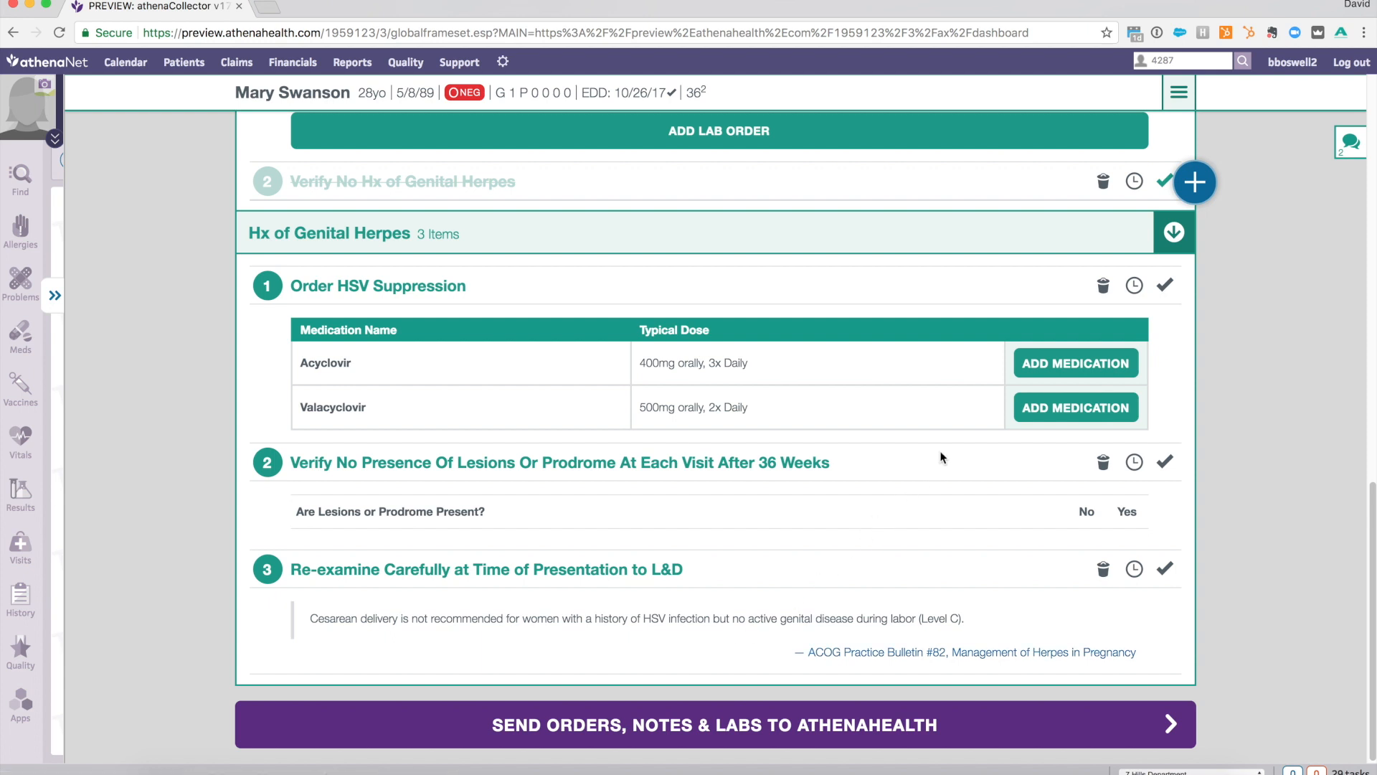
{"action": "left_click", "coordinate": [1044, 369]}
- Answer No to lesions or prodrome present and complete the remaining two Hx of Genital Herpes items
{"action": "left_click", "coordinate": [1087, 422]}
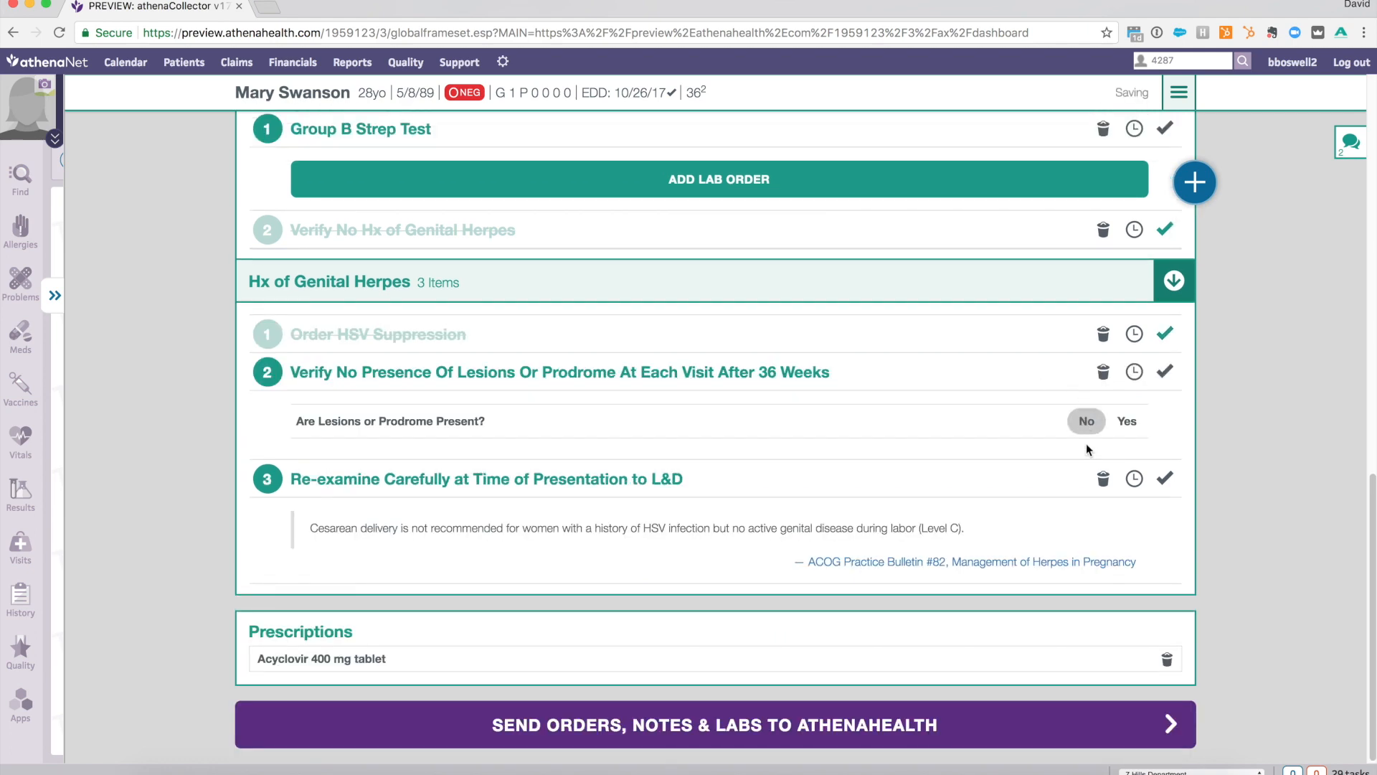
{"action": "left_click", "coordinate": [1165, 477]}
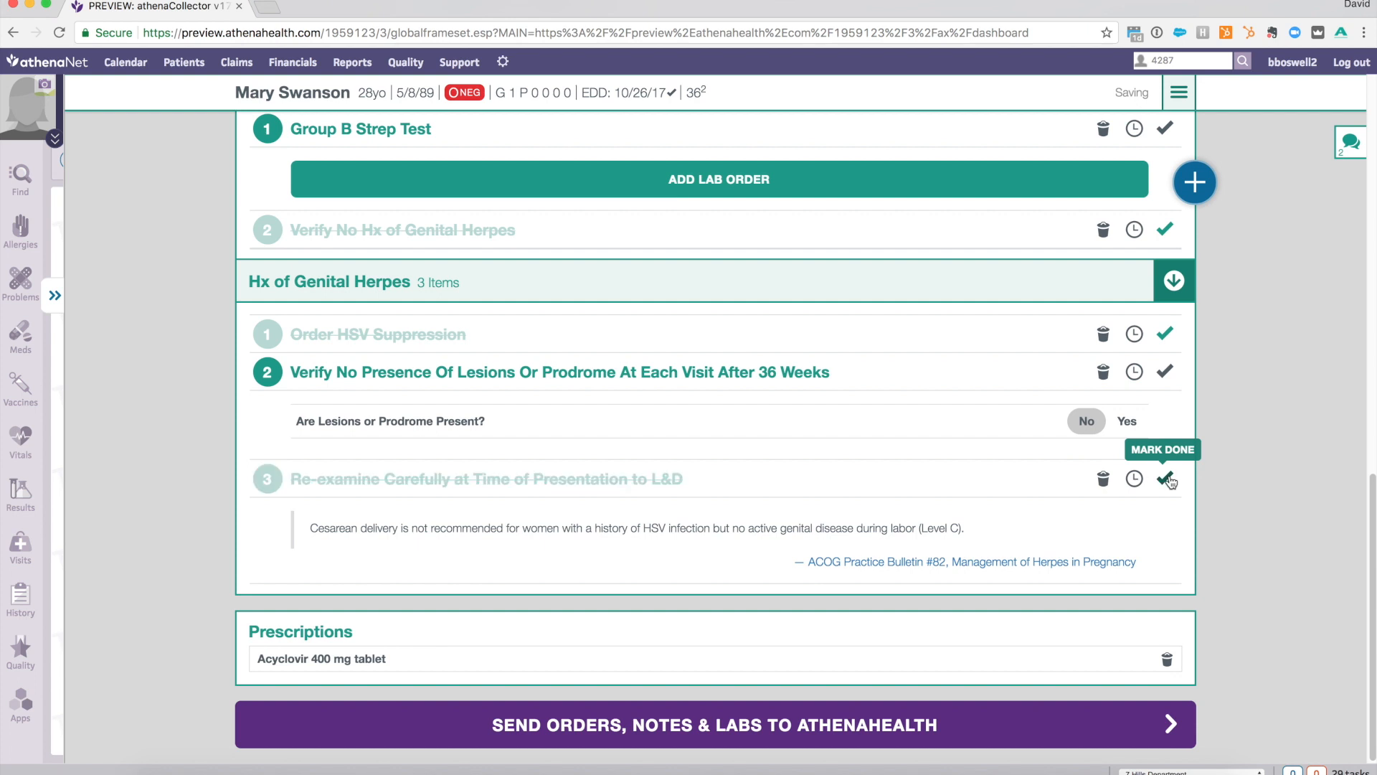
{"action": "left_click", "coordinate": [1166, 460]}
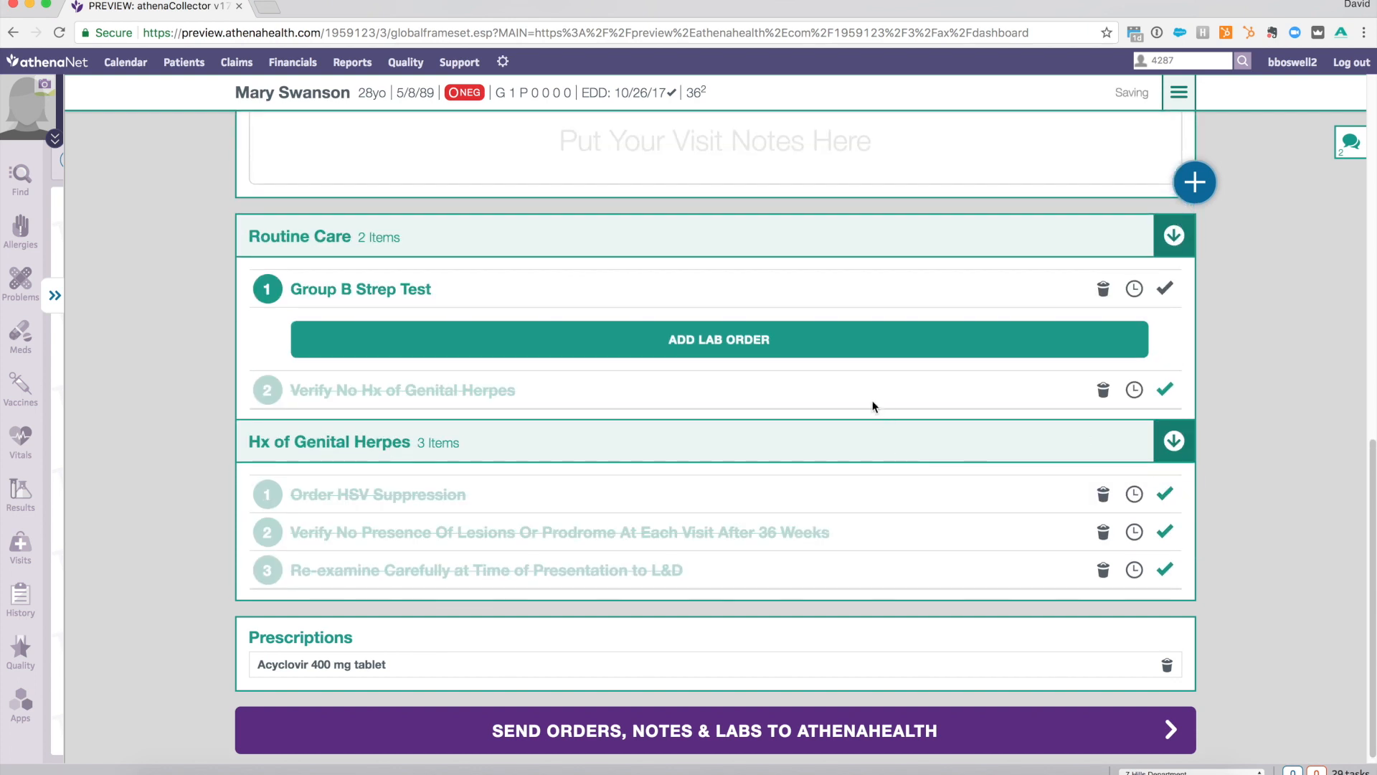
- Add the lab order for the Group B Strep Test in Routine Care
{"action": "left_click", "coordinate": [803, 343]}
{"action": "scroll", "coordinate": [803, 343], "scroll_direction": "down", "scroll_amount": 1}
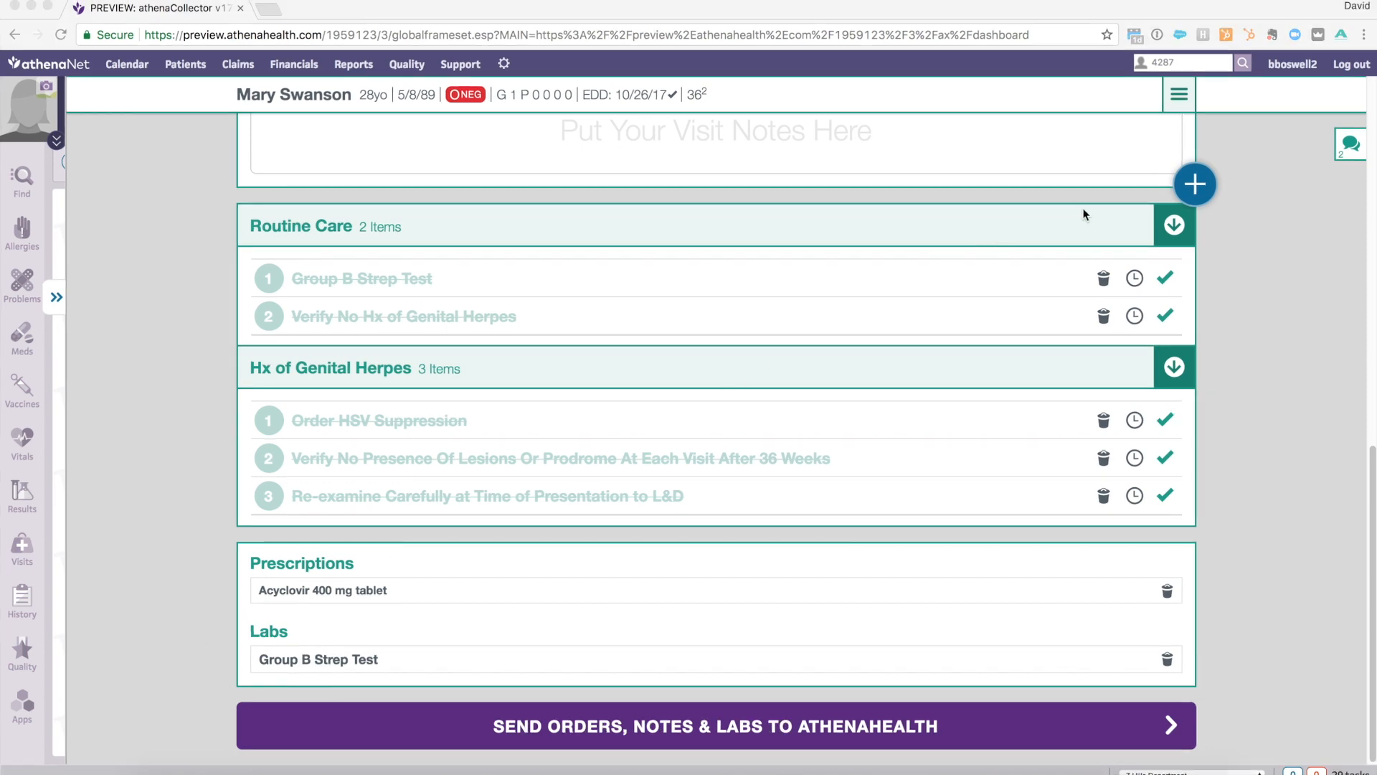
- Start a new reminder with the text "Follow-up on Subchor Bleed"
{"action": "left_click", "coordinate": [1195, 183]}
{"action": "left_click", "coordinate": [1193, 185]}
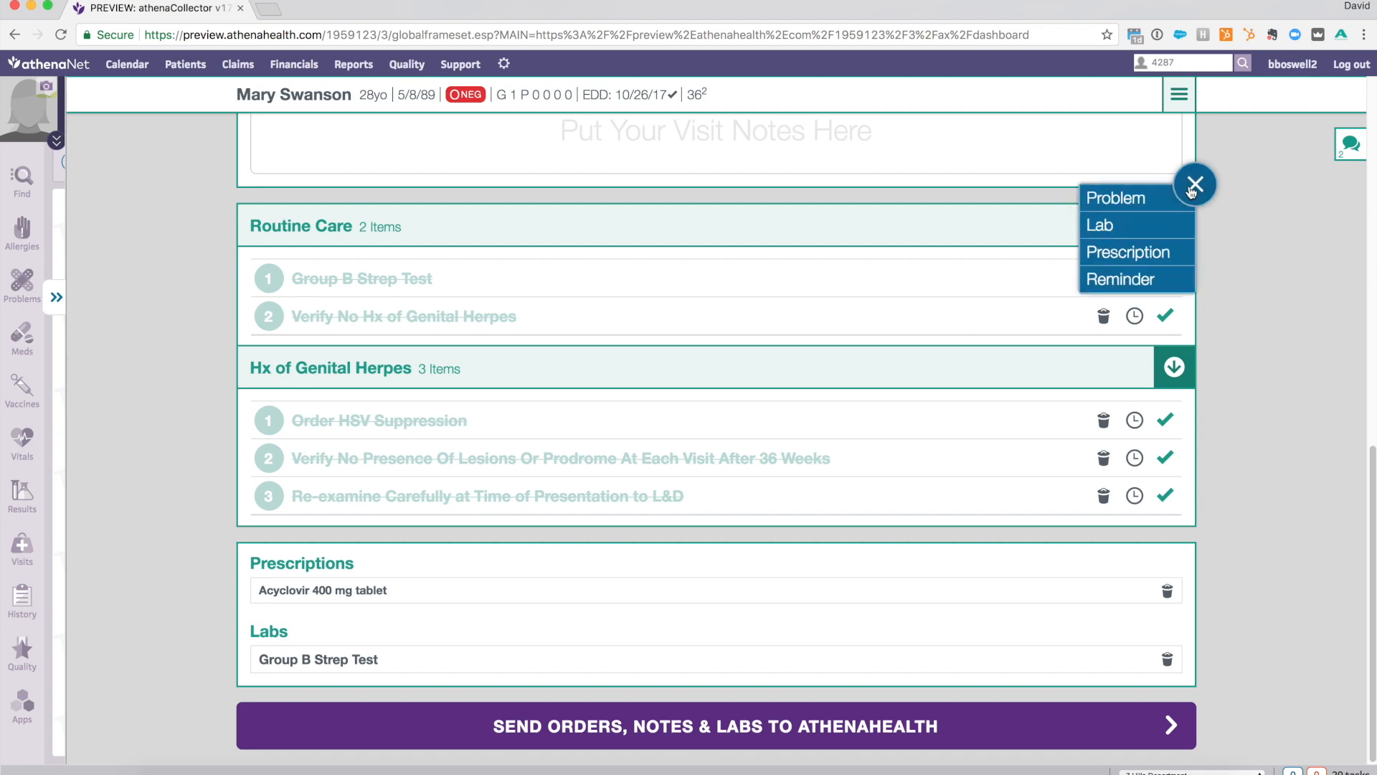
{"action": "left_click", "coordinate": [1113, 279]}
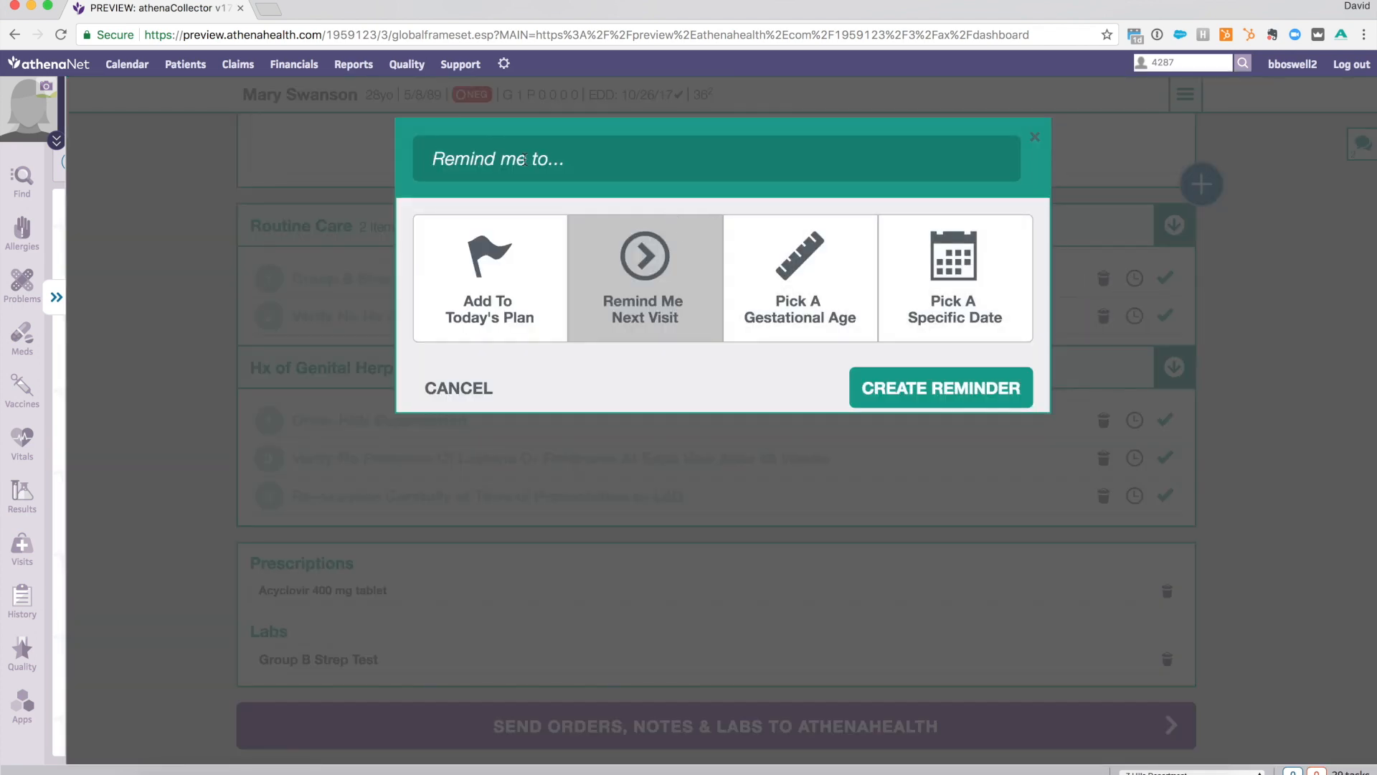
{"action": "type", "text": "Follow-up o"}
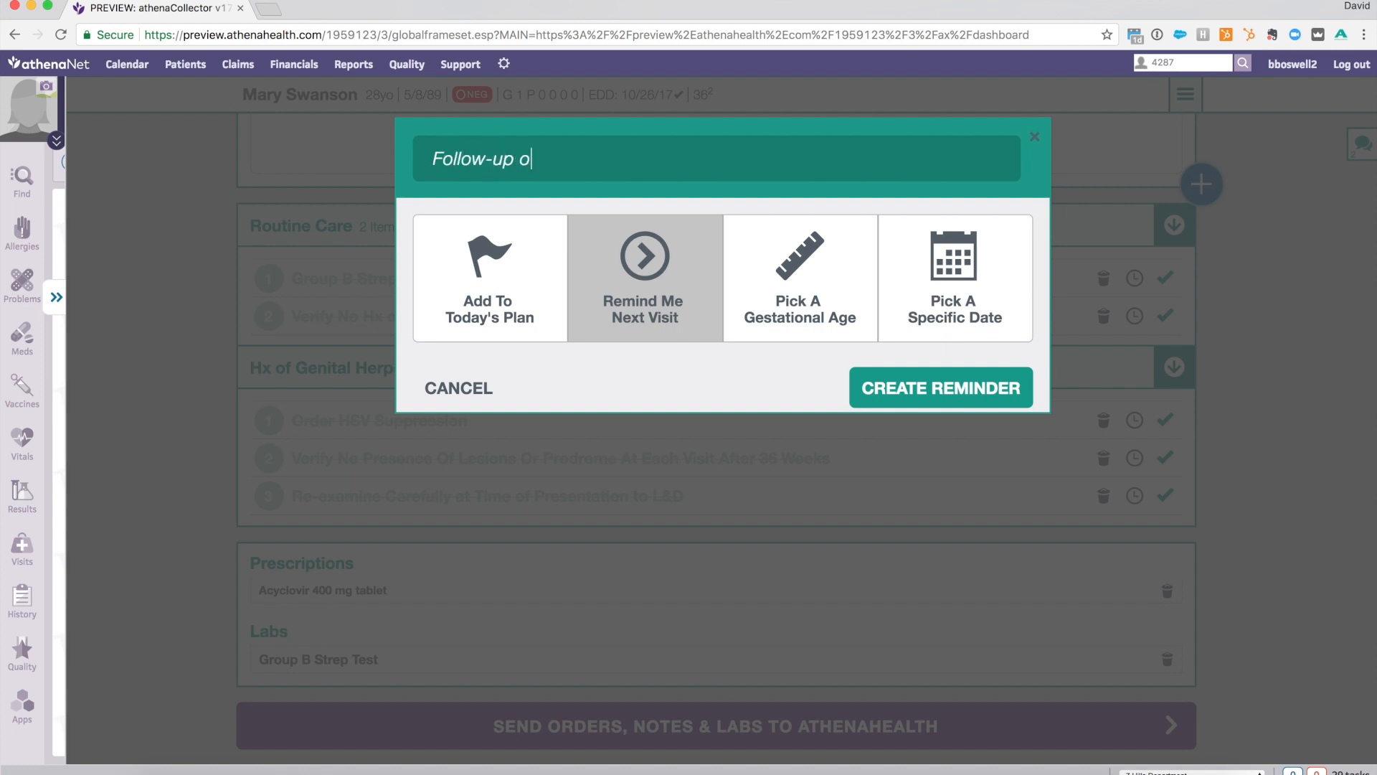
{"action": "type", "text": "n Subchor Bleed"}
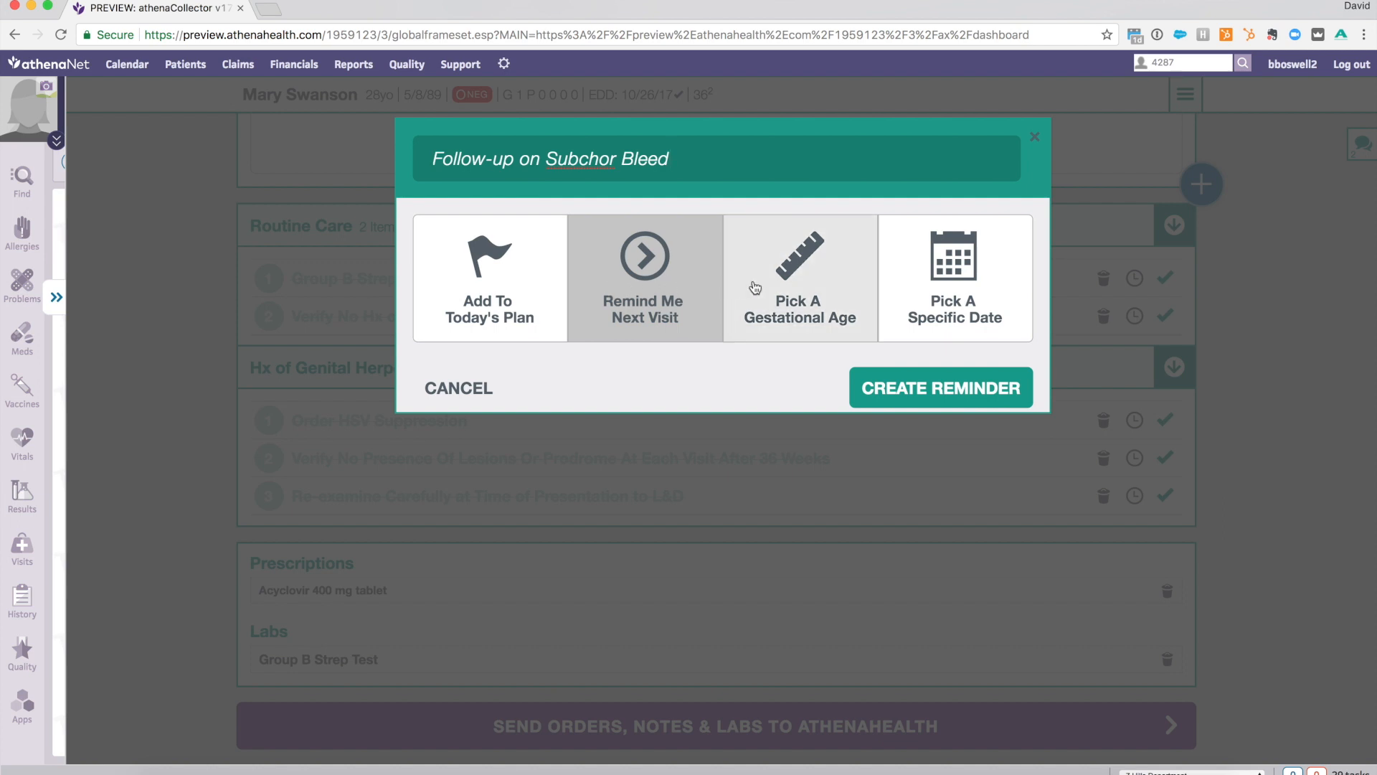
- Create the reminder with the Add To Today's Plan option and mark it complete in Reminders
{"action": "left_click", "coordinate": [774, 297]}
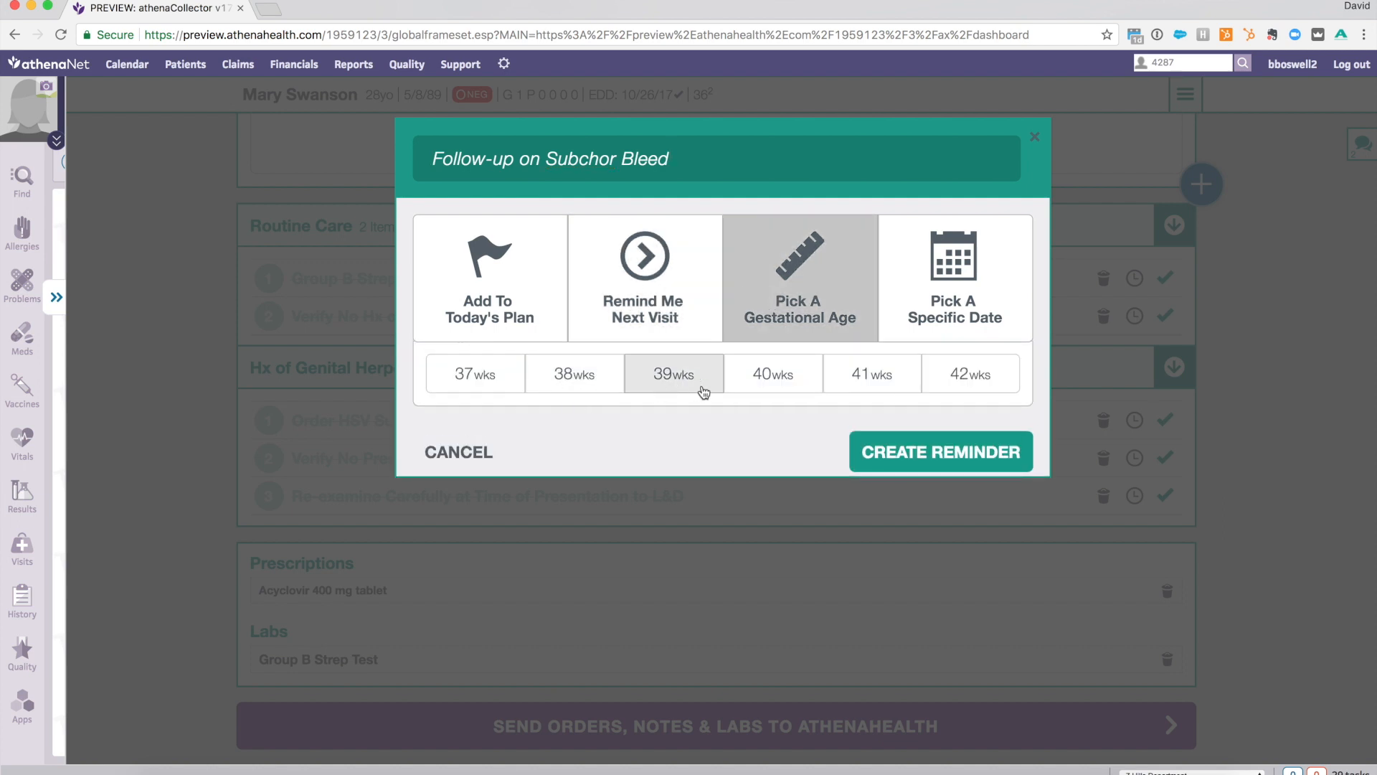
{"action": "left_click", "coordinate": [909, 326]}
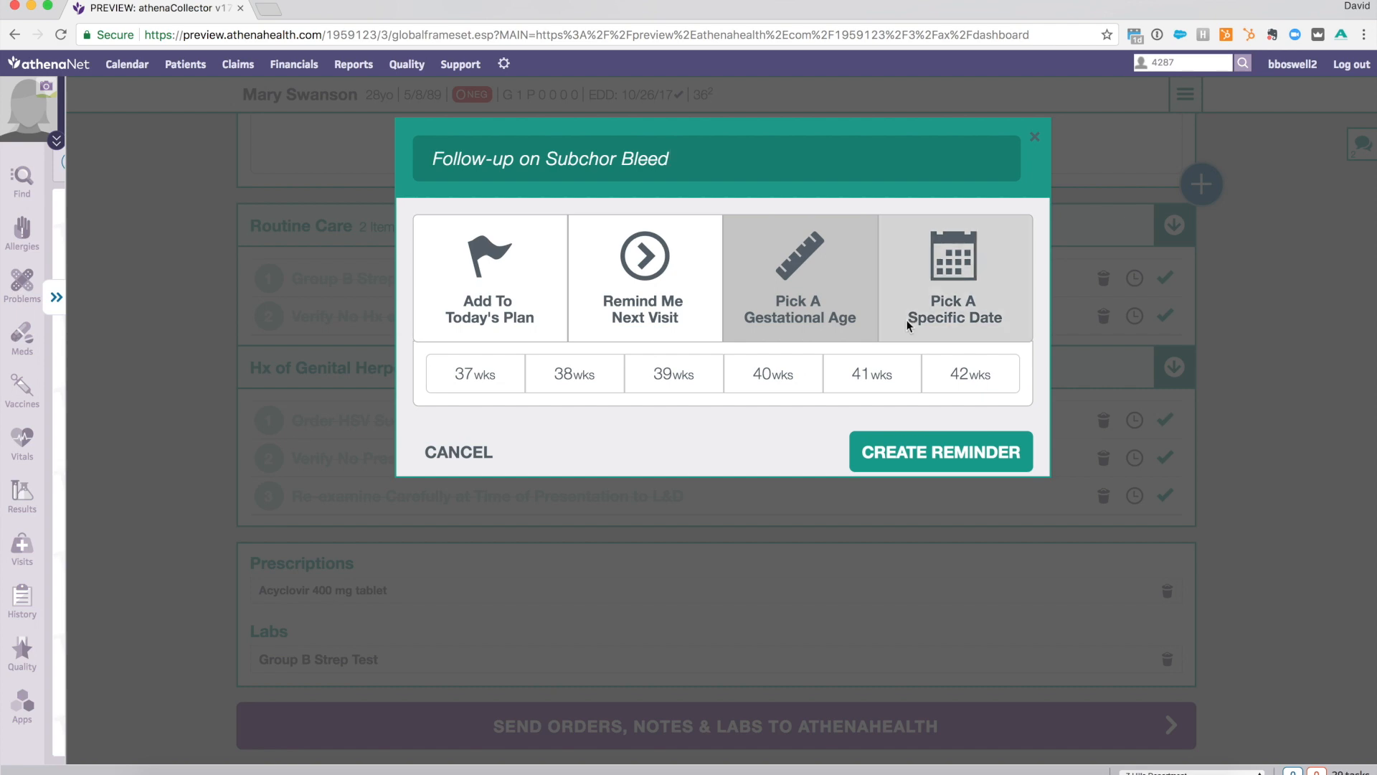
{"action": "left_click", "coordinate": [857, 569]}
{"action": "left_click", "coordinate": [547, 306]}
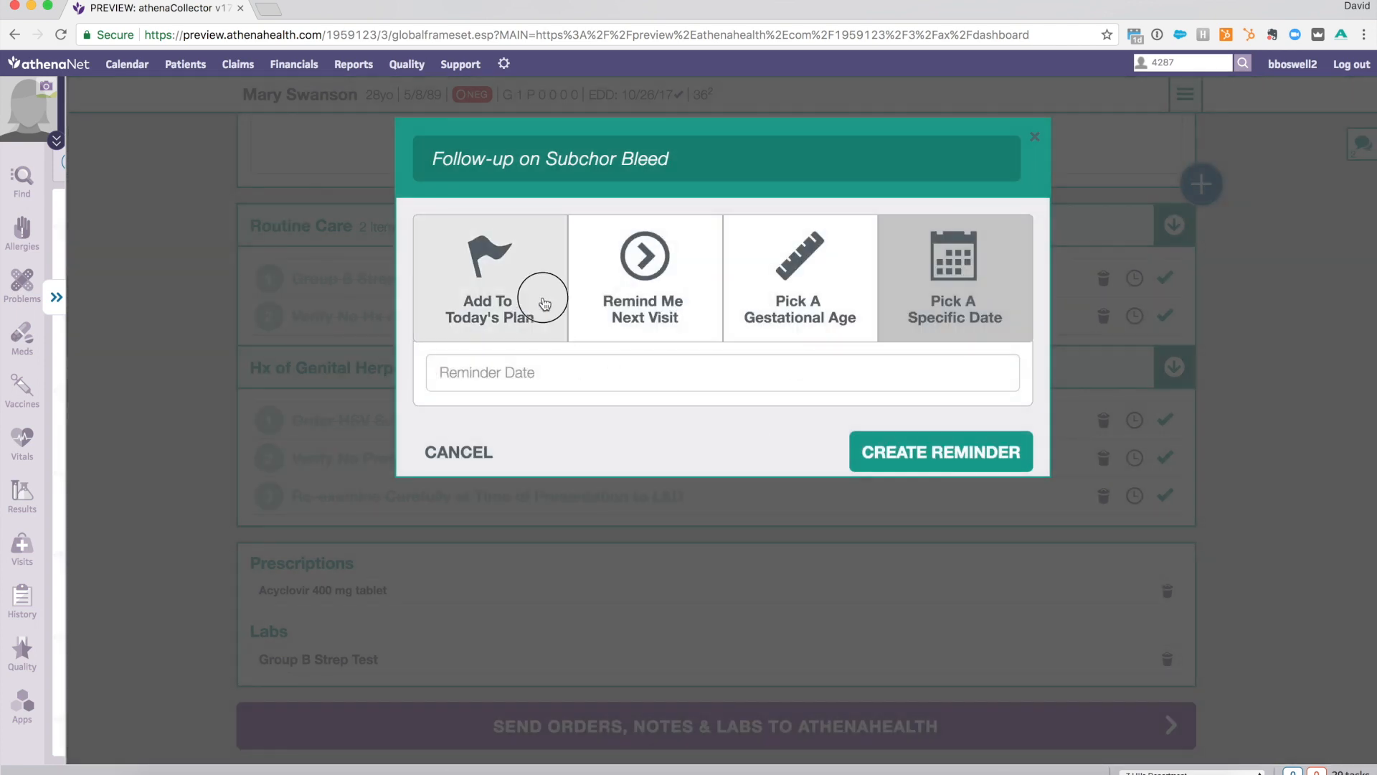
{"action": "left_click", "coordinate": [892, 390]}
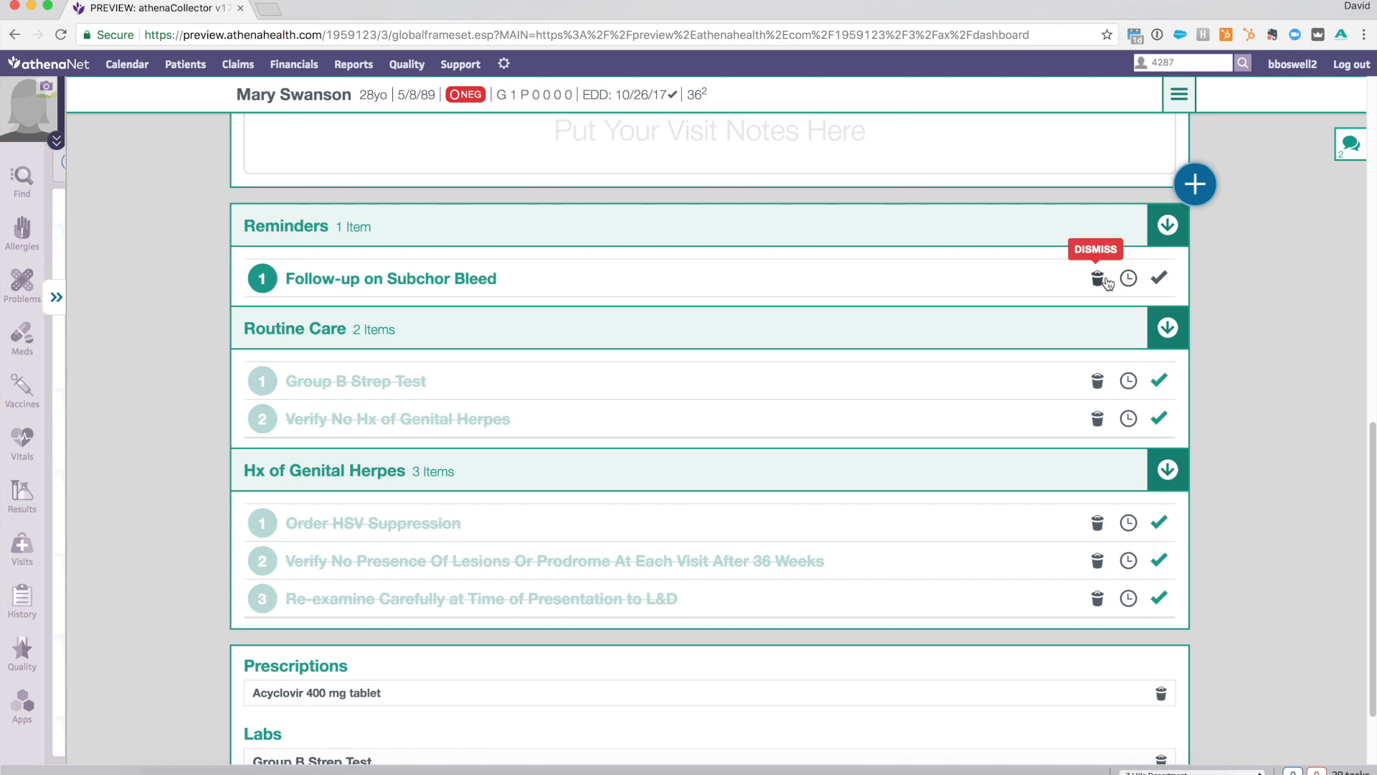
{"action": "left_click", "coordinate": [1158, 279]}
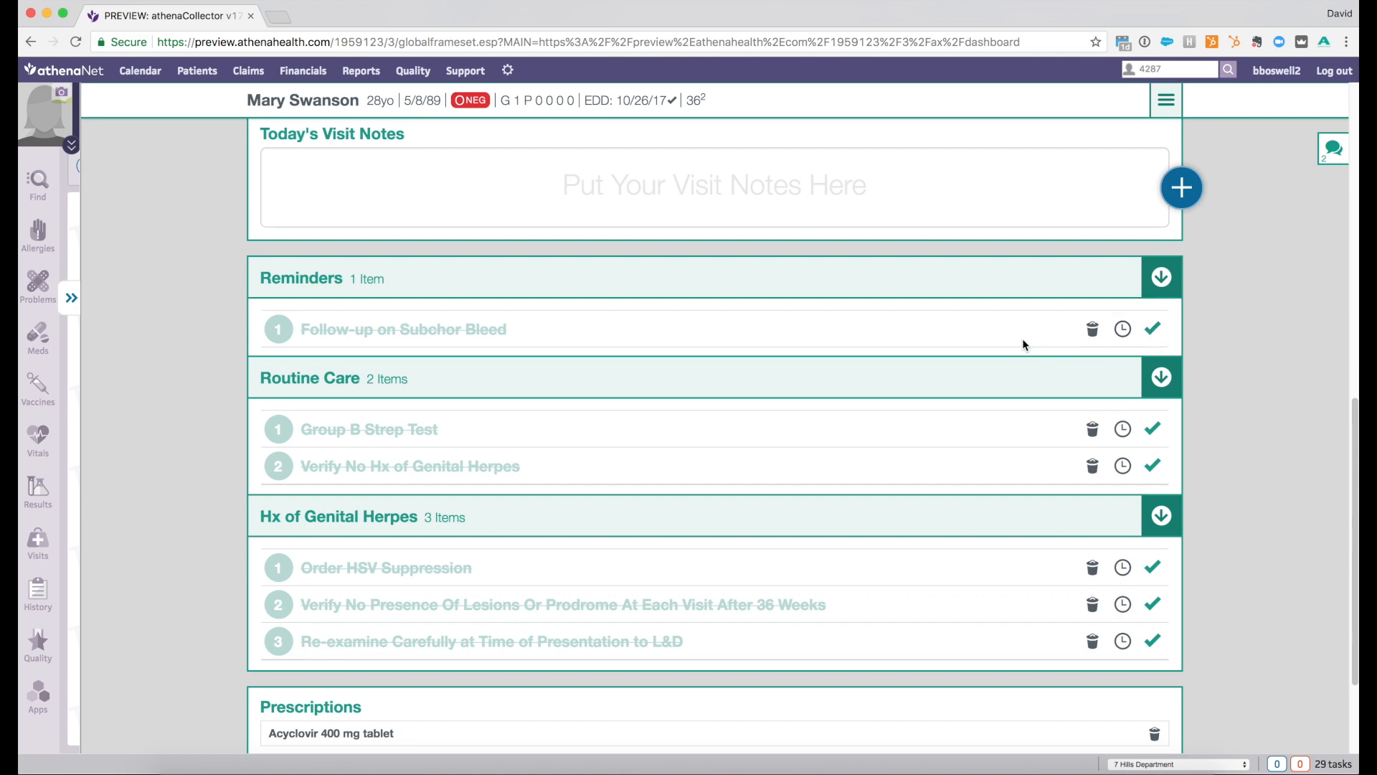
- Examine the patient's pregnancy labs from the Initial Labs through the 32-36 Week Labs
{"action": "scroll", "coordinate": [1022, 338], "scroll_direction": "up", "scroll_amount": 15}
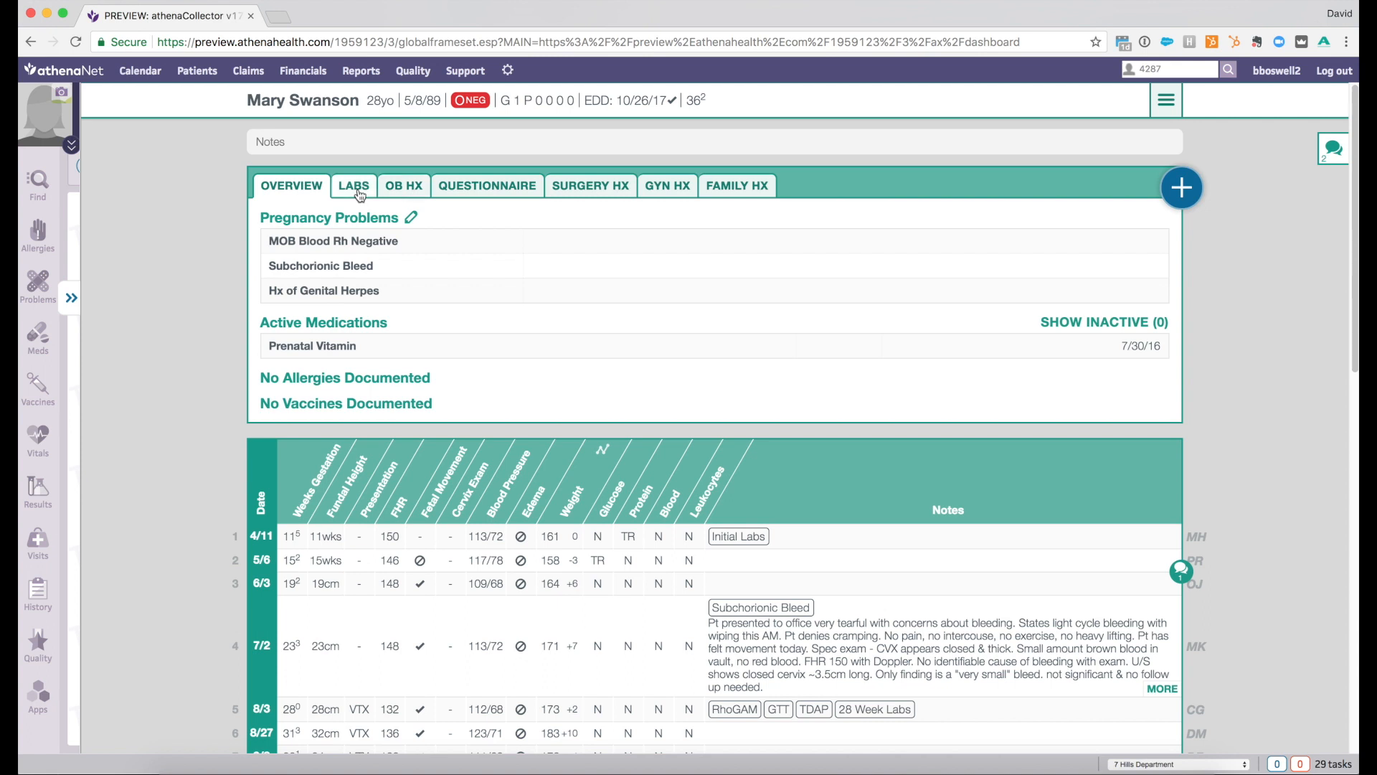
{"action": "left_click", "coordinate": [360, 195]}
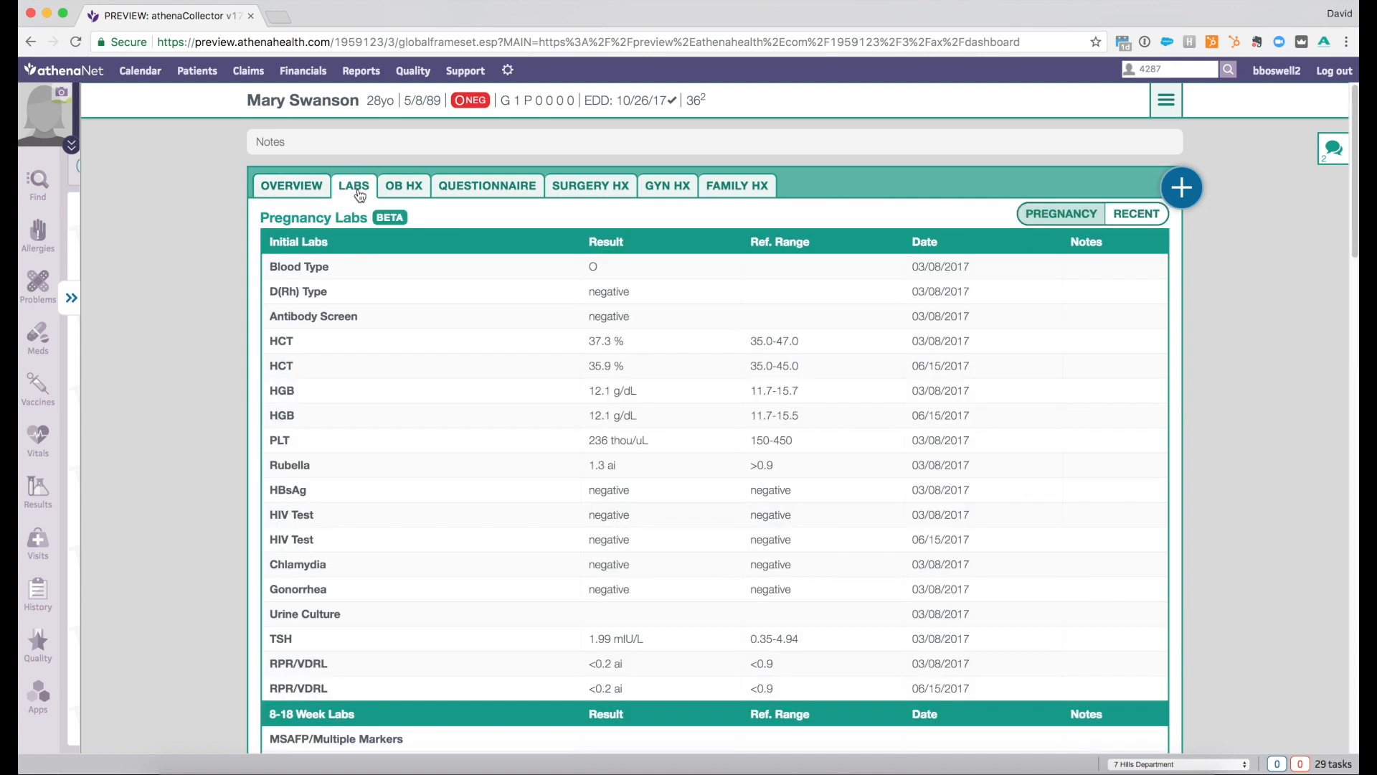
{"action": "scroll", "coordinate": [507, 303], "scroll_direction": "down", "scroll_amount": 2}
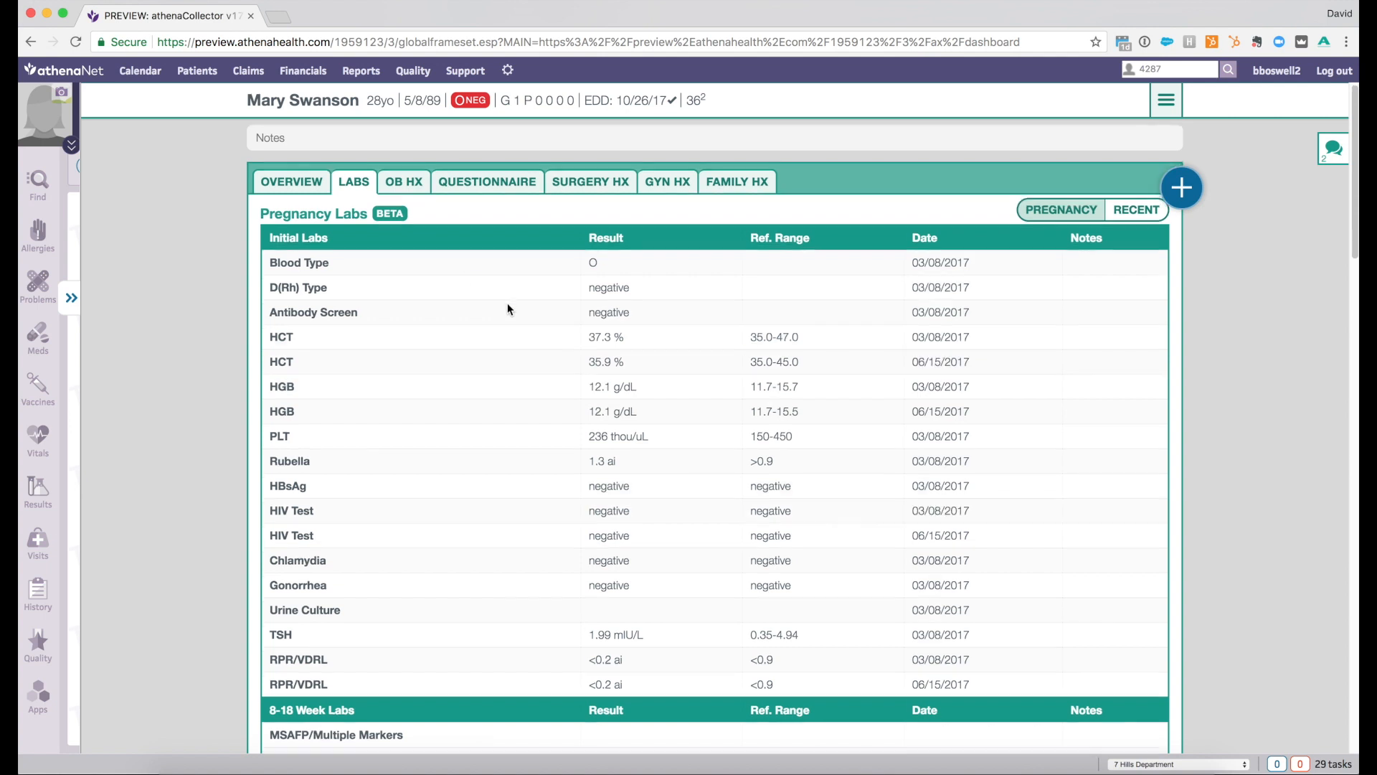
{"action": "scroll", "coordinate": [507, 304], "scroll_direction": "down", "scroll_amount": 6}
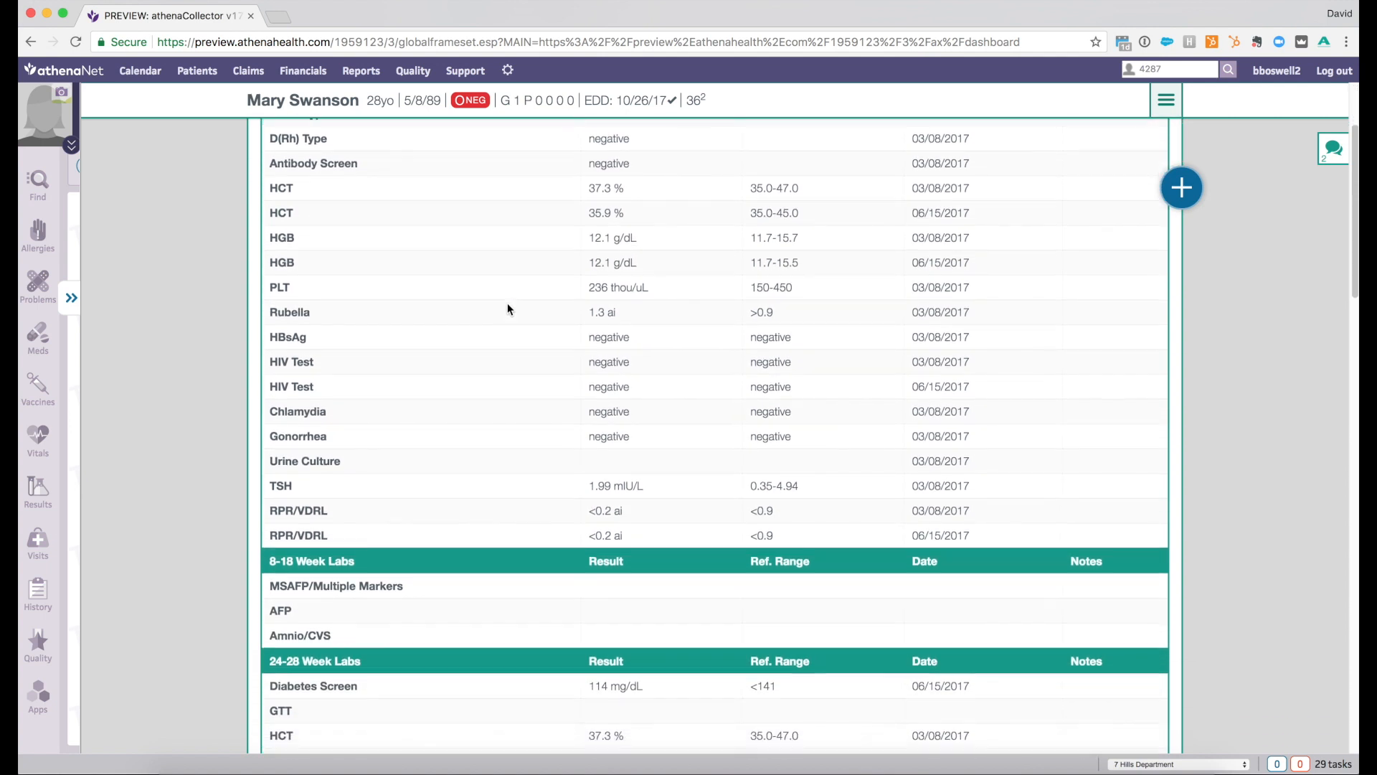
{"action": "scroll", "coordinate": [507, 307], "scroll_direction": "down", "scroll_amount": 10}
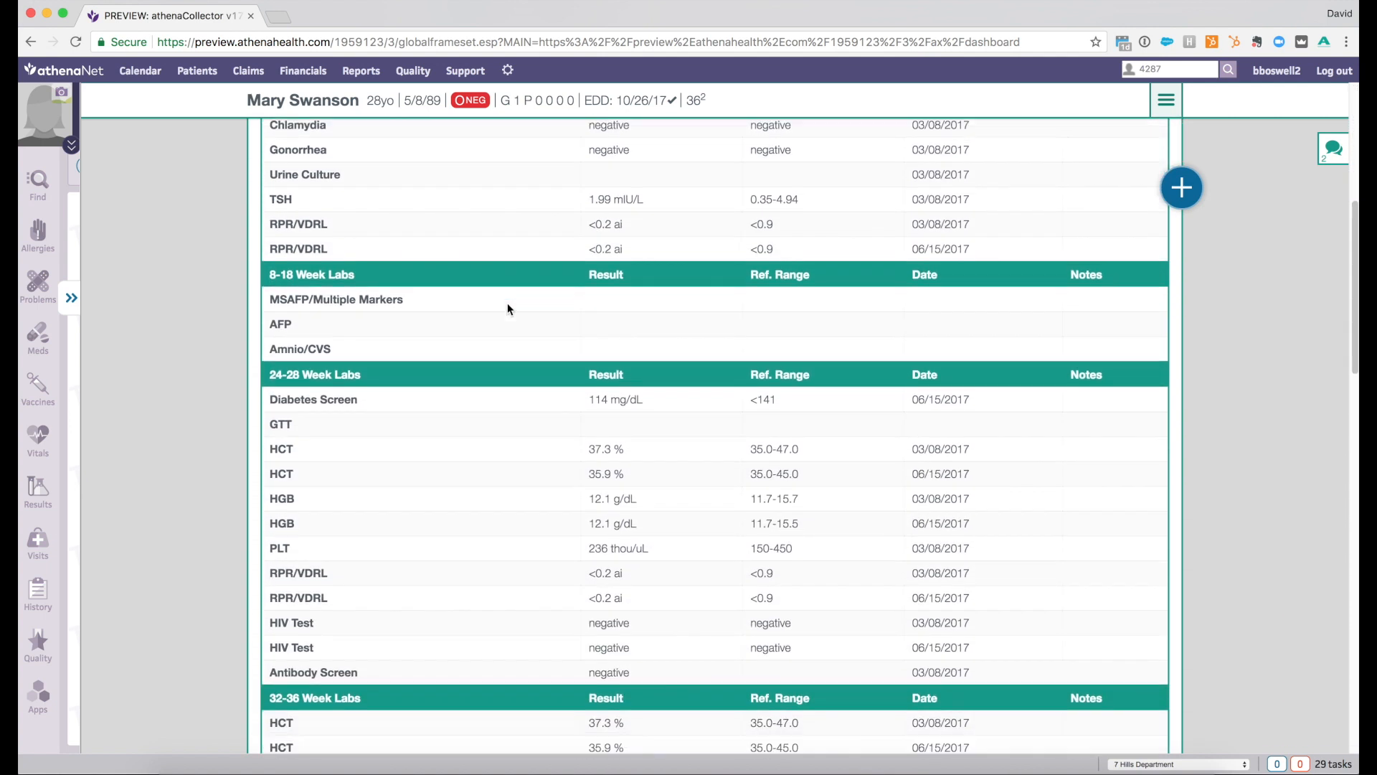
{"action": "scroll", "coordinate": [507, 308], "scroll_direction": "down", "scroll_amount": 7}
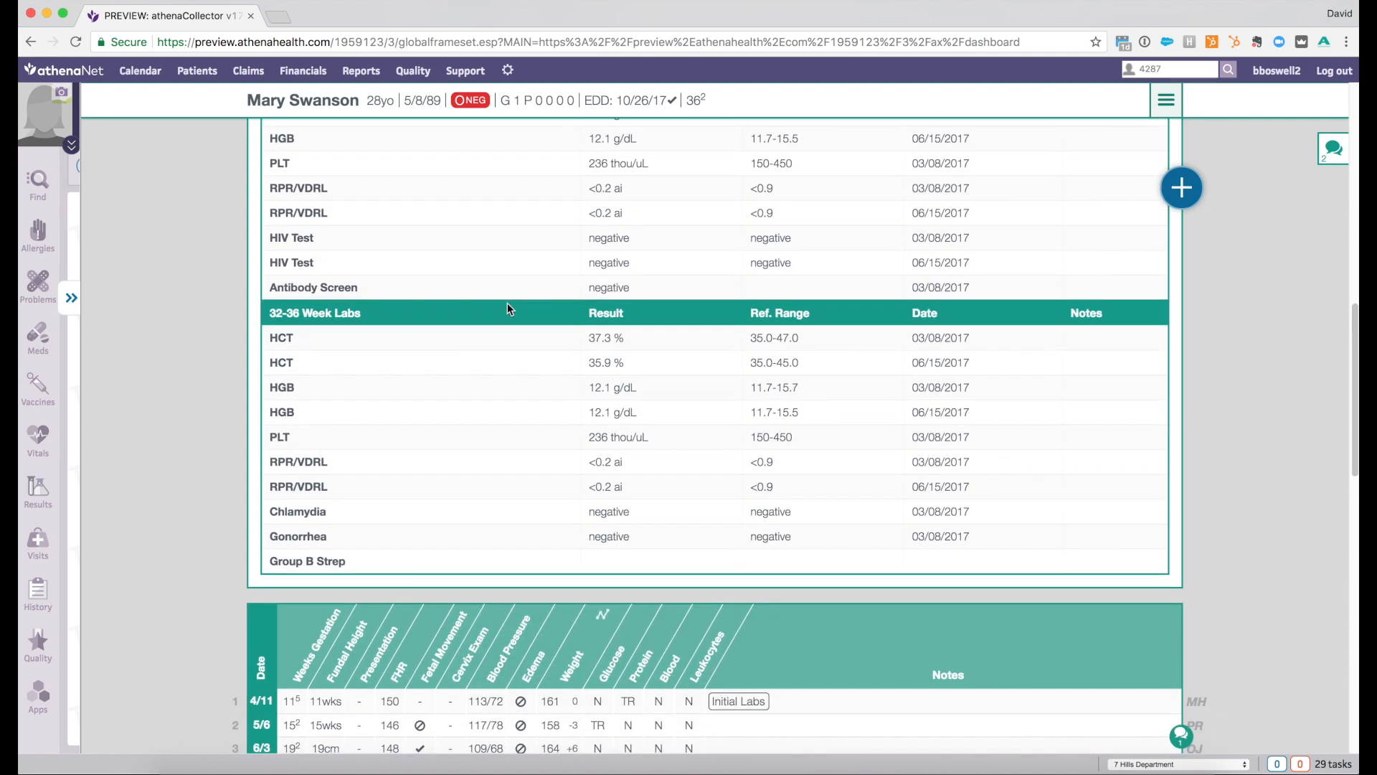
{"action": "scroll", "coordinate": [506, 309], "scroll_direction": "up", "scroll_amount": 18}
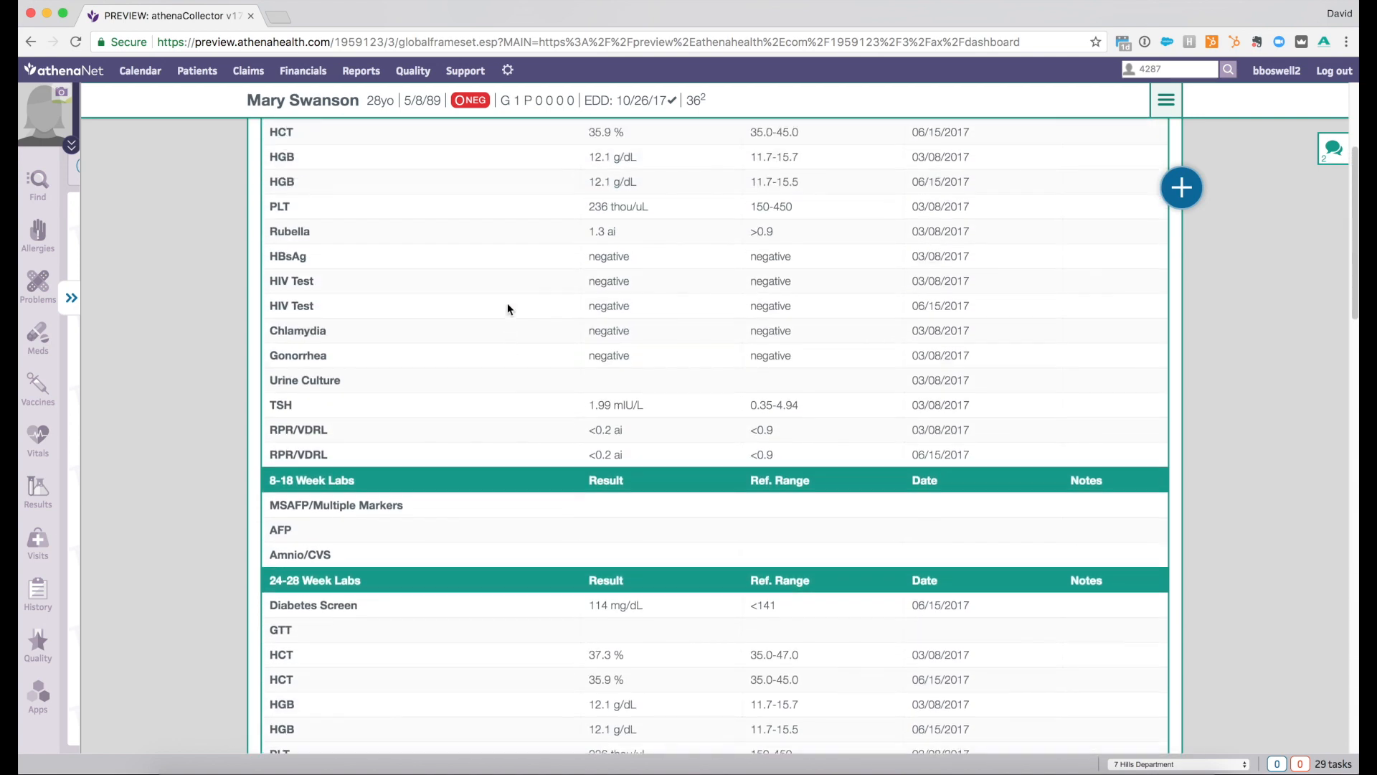
{"action": "scroll", "coordinate": [507, 303], "scroll_direction": "up", "scroll_amount": 5}
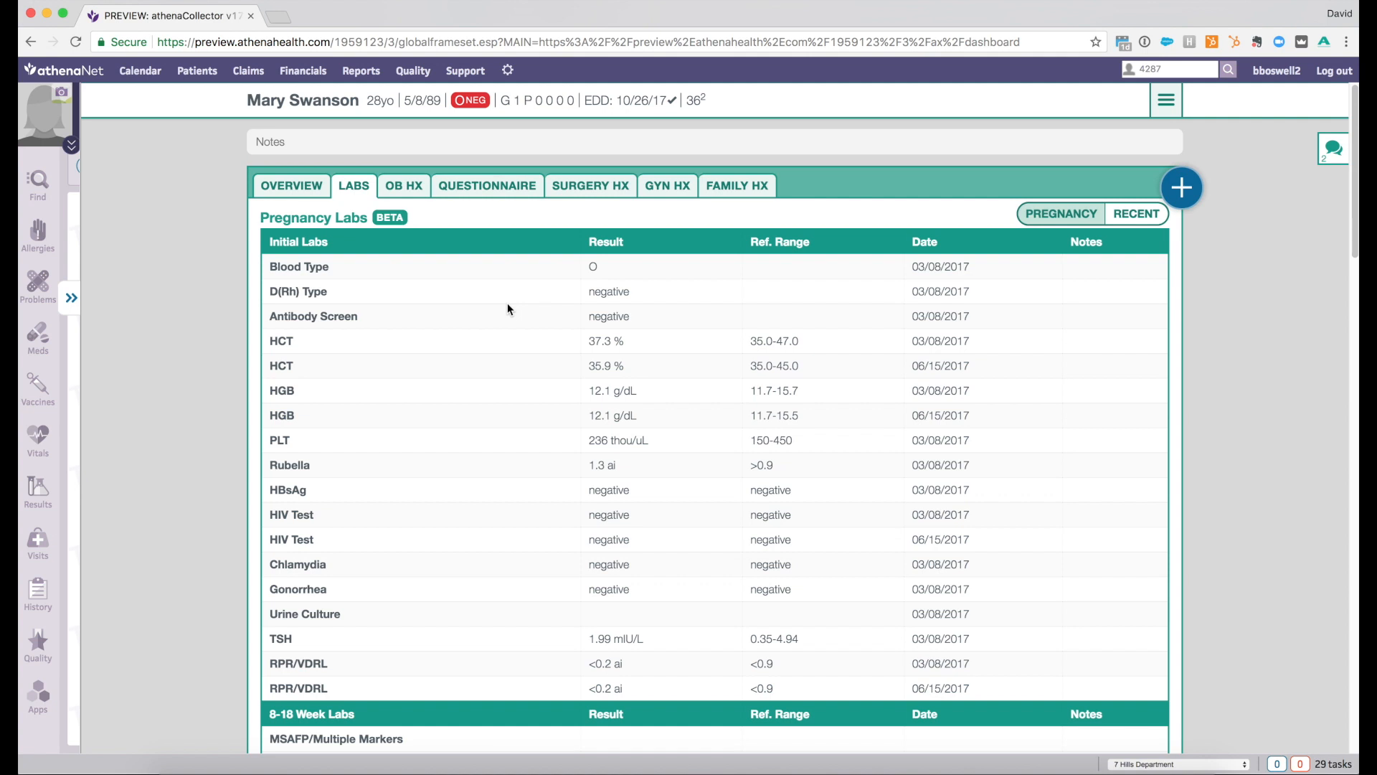
- Examine the patient's recent labs and return to the pregnancy overview
{"action": "left_click", "coordinate": [1132, 215]}
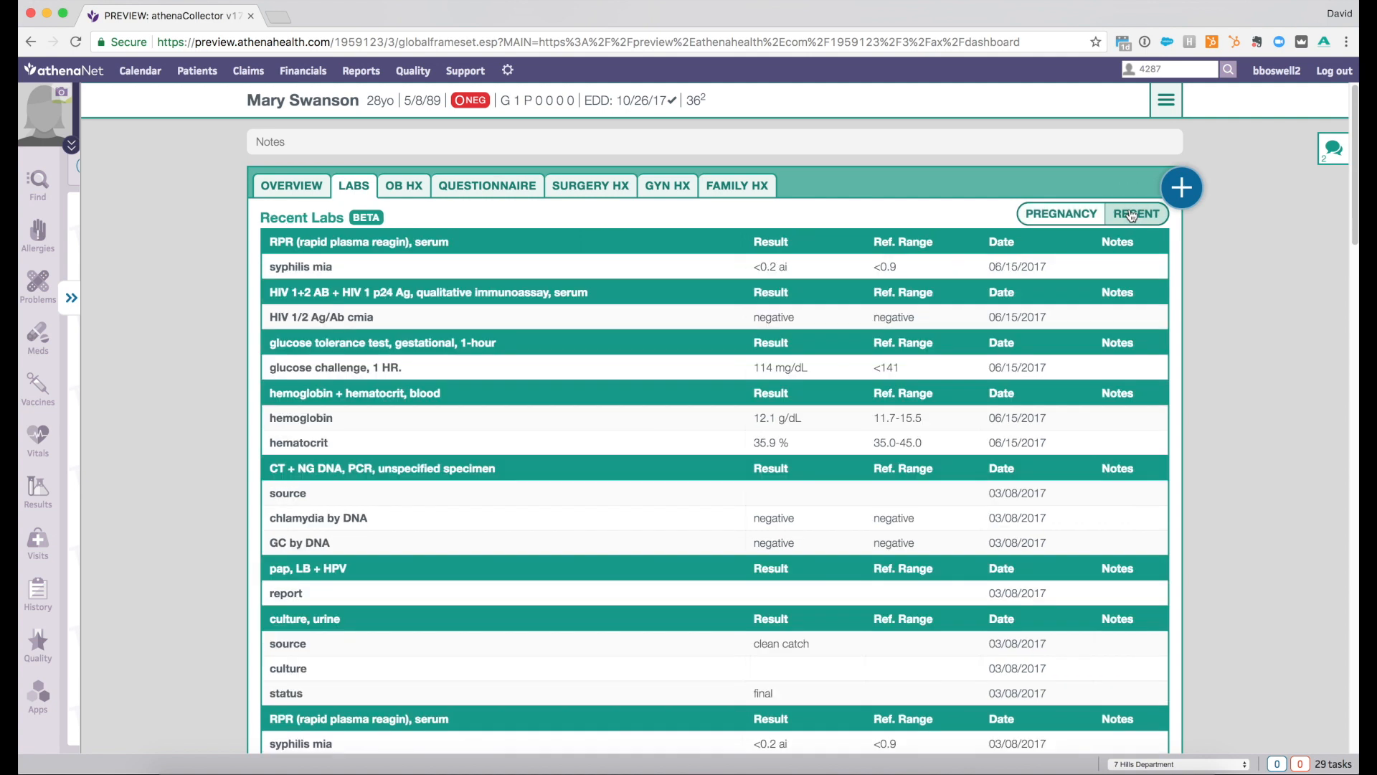
{"action": "scroll", "coordinate": [604, 387], "scroll_direction": "down", "scroll_amount": 10}
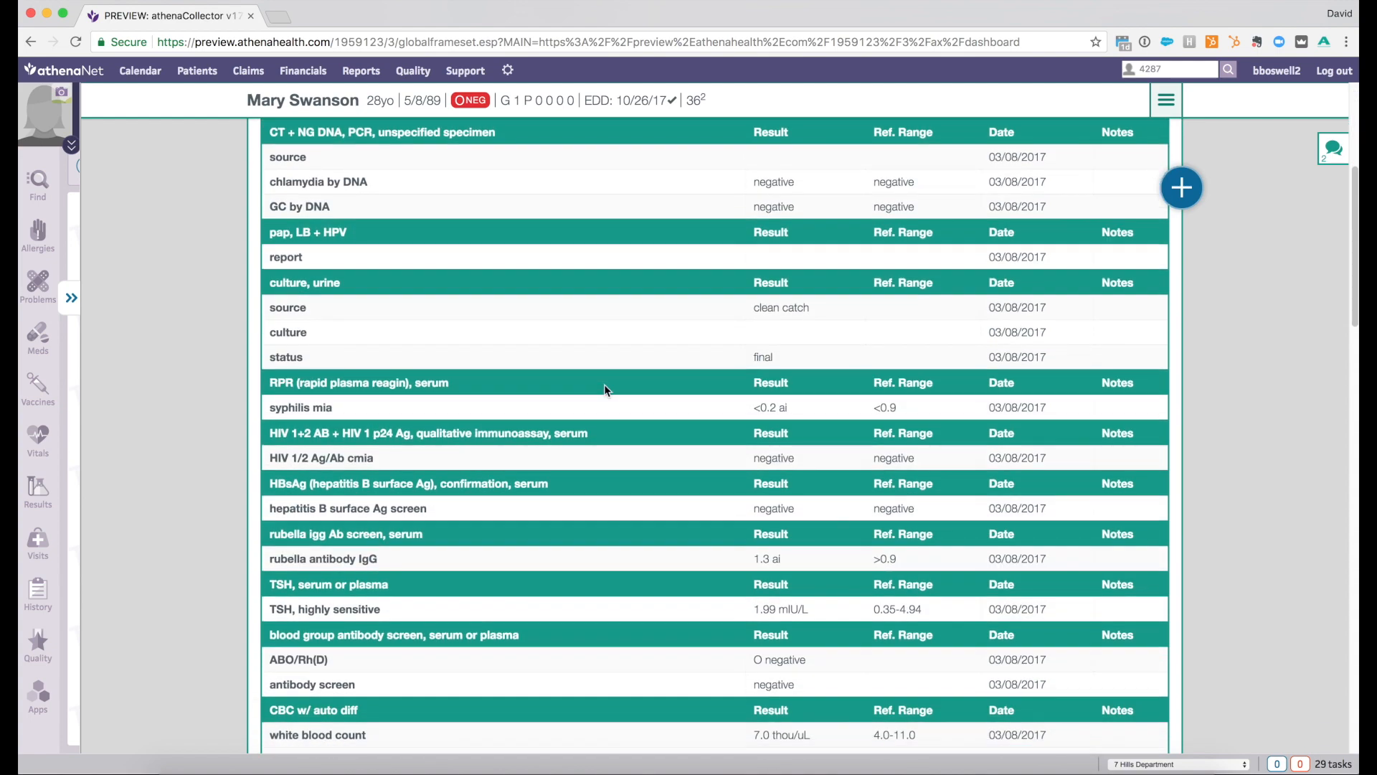
{"action": "scroll", "coordinate": [604, 387], "scroll_direction": "down", "scroll_amount": 5}
{"action": "scroll", "coordinate": [605, 388], "scroll_direction": "up", "scroll_amount": 6}
{"action": "scroll", "coordinate": [604, 391], "scroll_direction": "up", "scroll_amount": 9}
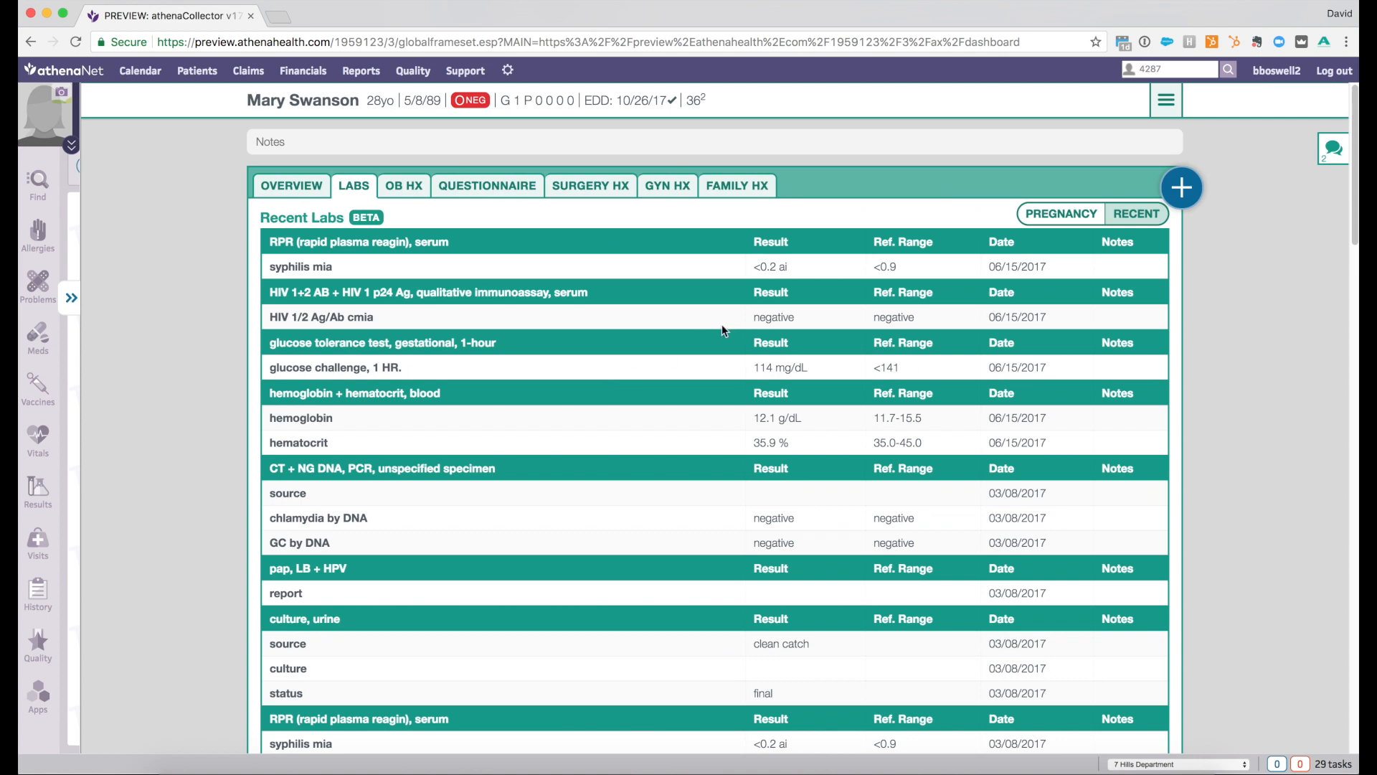
{"action": "left_click", "coordinate": [1056, 215]}
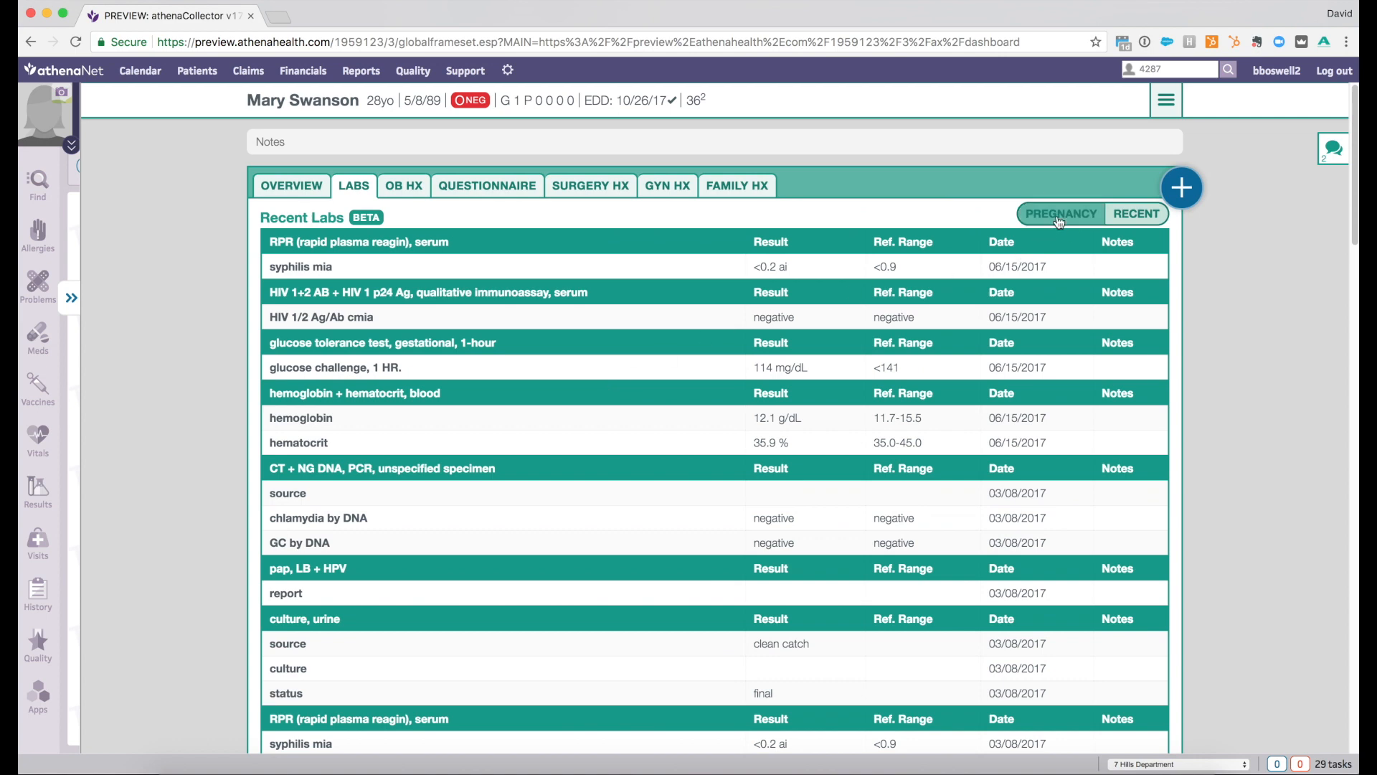
{"action": "left_click", "coordinate": [311, 192]}
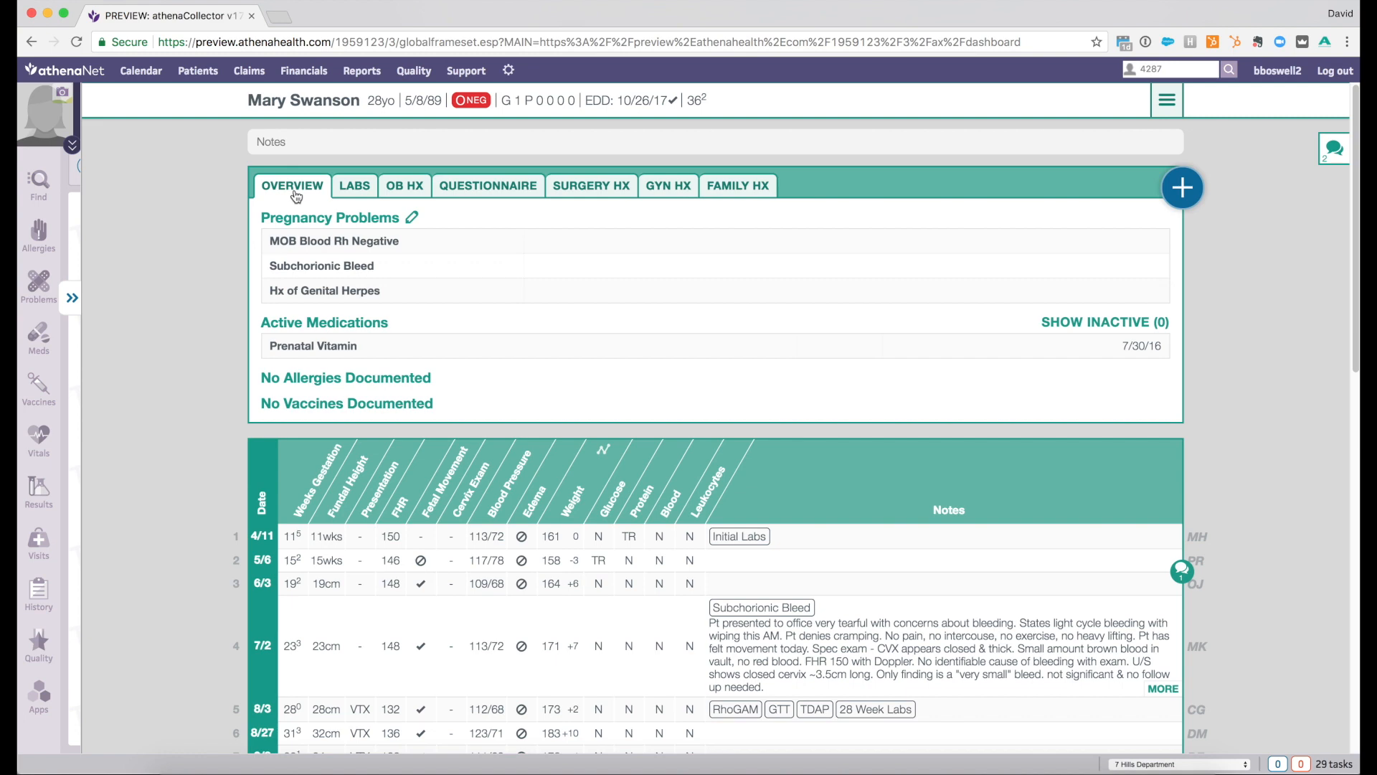
- Remove the Acyclovir 400 mg tablet from the visit's prescriptions
{"action": "scroll", "coordinate": [295, 195], "scroll_direction": "down", "scroll_amount": 15}
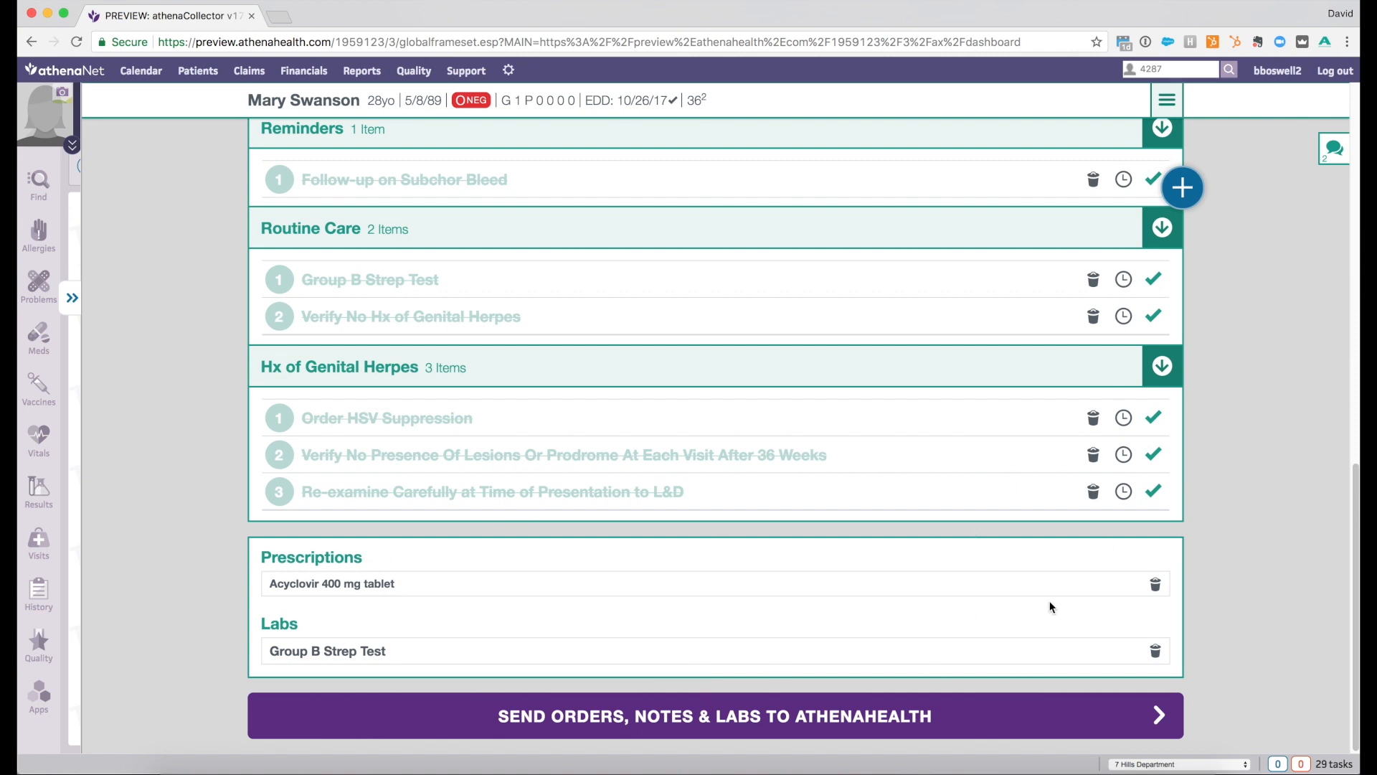
{"action": "left_click", "coordinate": [1156, 586]}
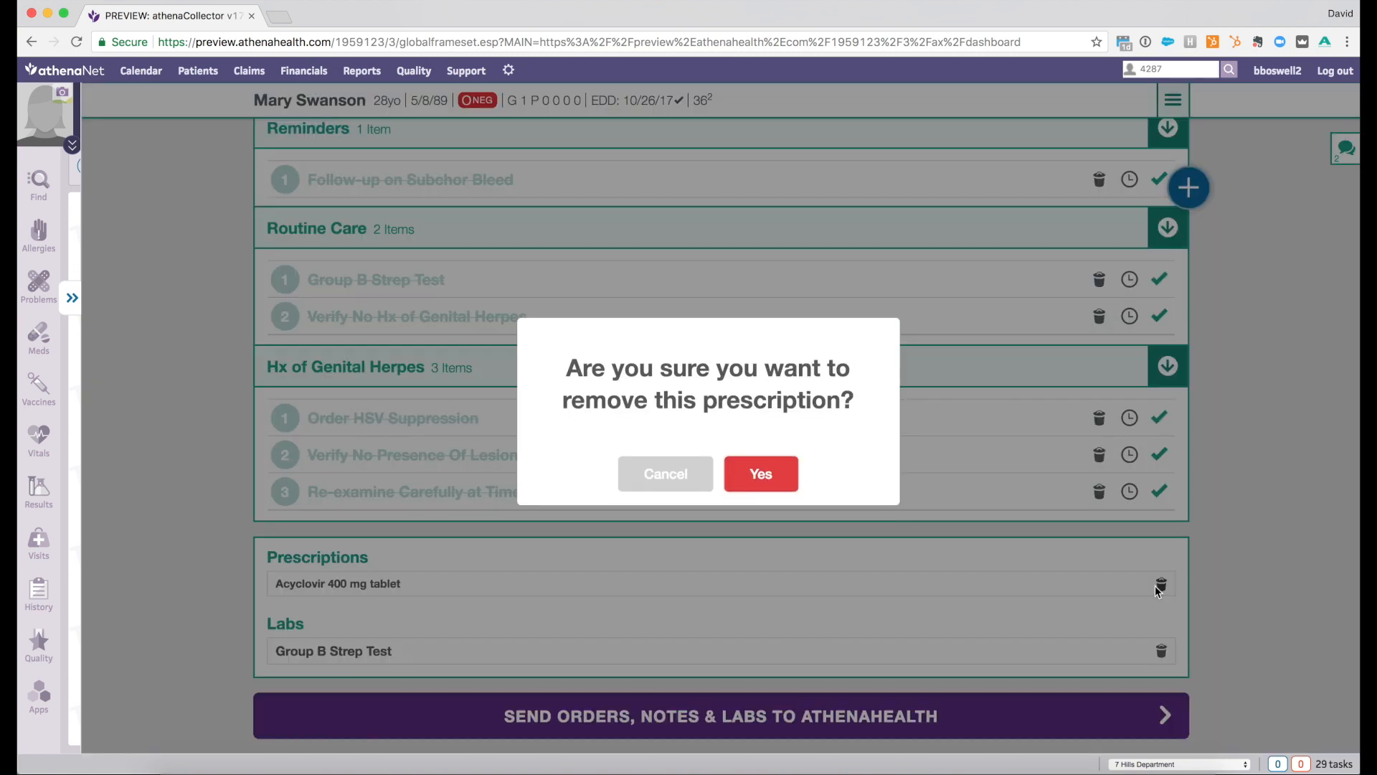
{"action": "left_click", "coordinate": [796, 481]}
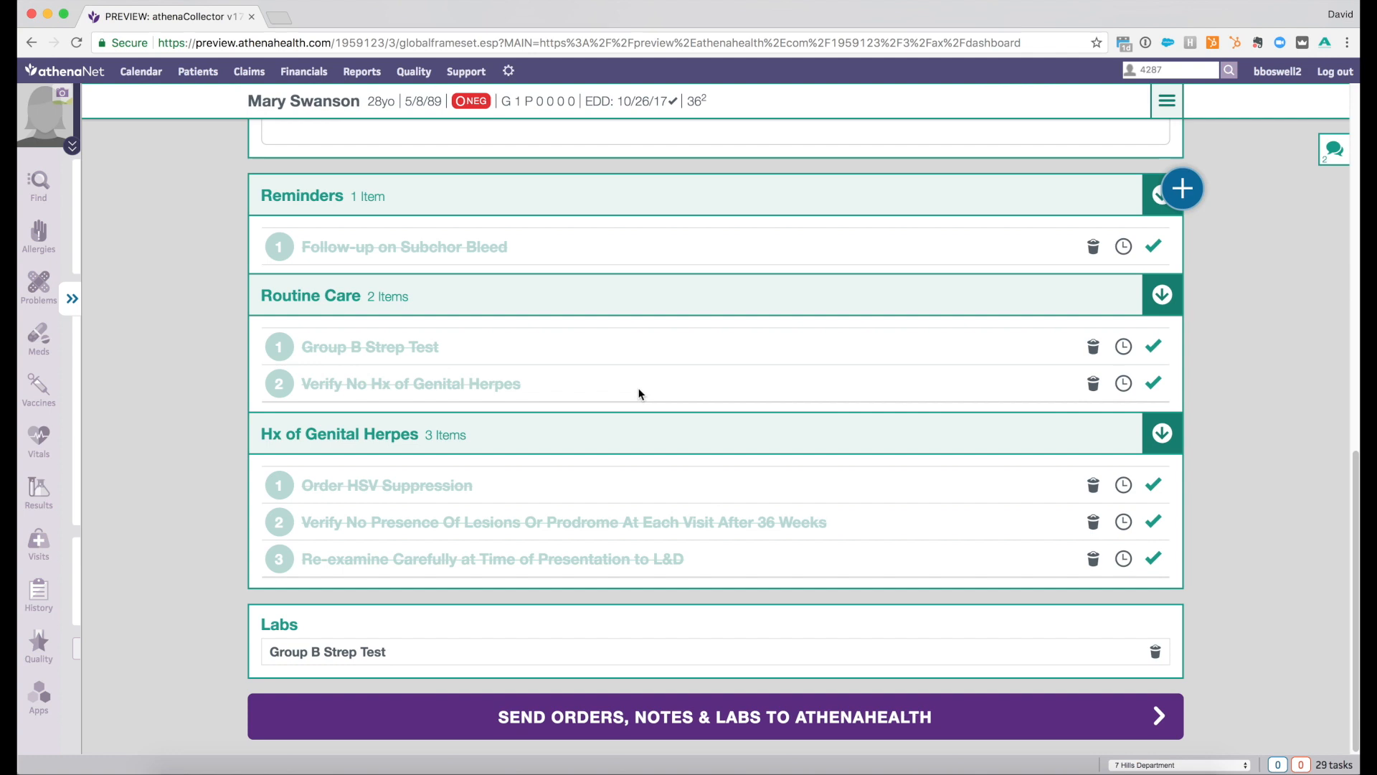
- Send the orders, notes and labs to athenahealth and return to the encounter's Assessment & Plan
{"action": "left_click", "coordinate": [460, 717]}
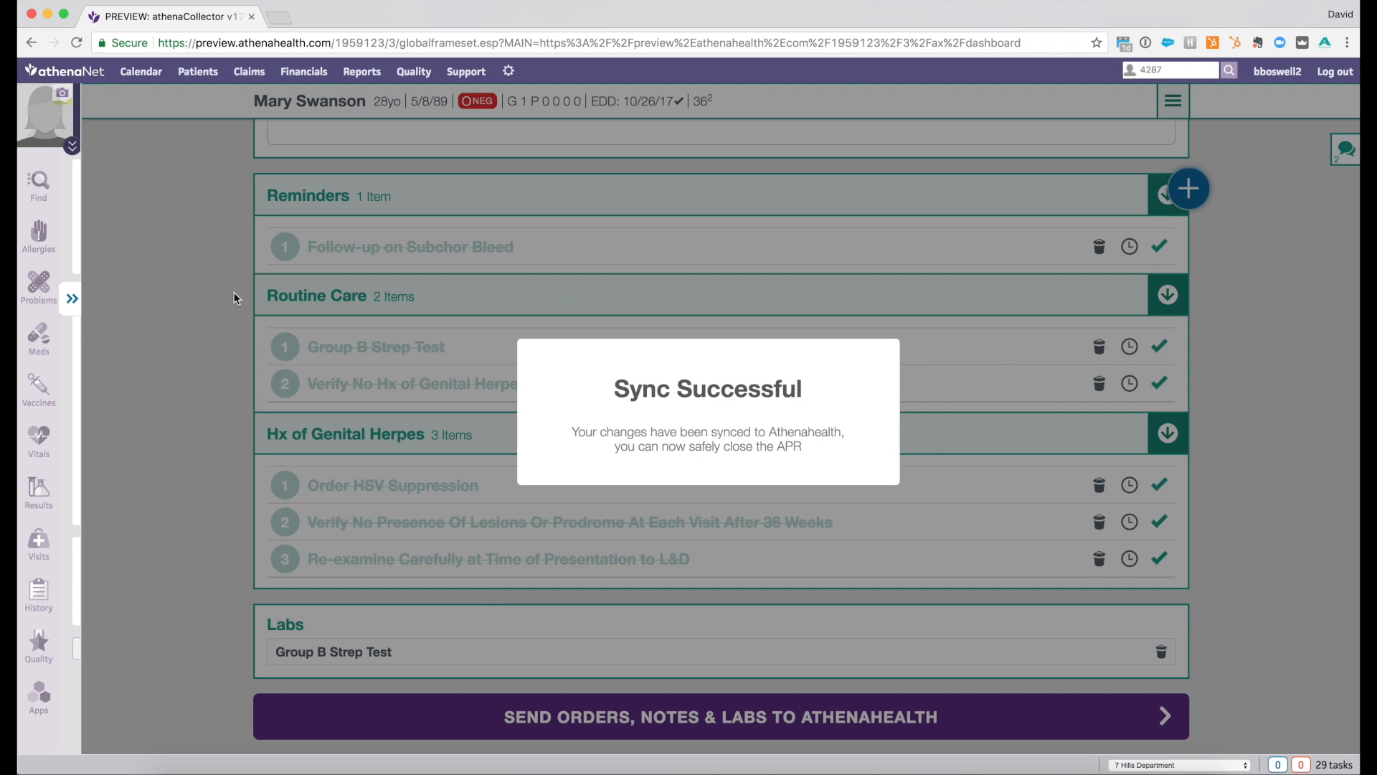
{"action": "left_click", "coordinate": [71, 297]}
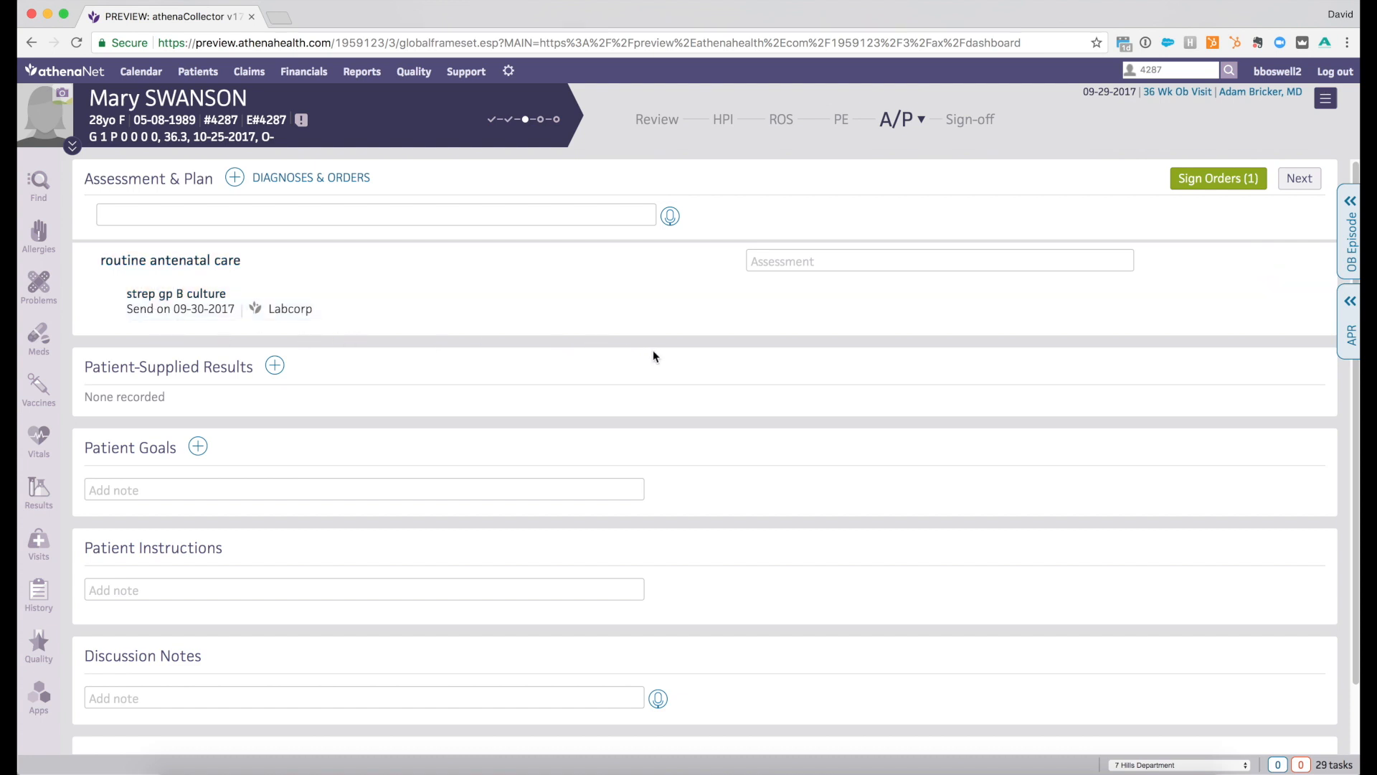
- Sign the strep gp B culture order and advance the encounter to Sign-off
{"action": "left_click", "coordinate": [1206, 185]}
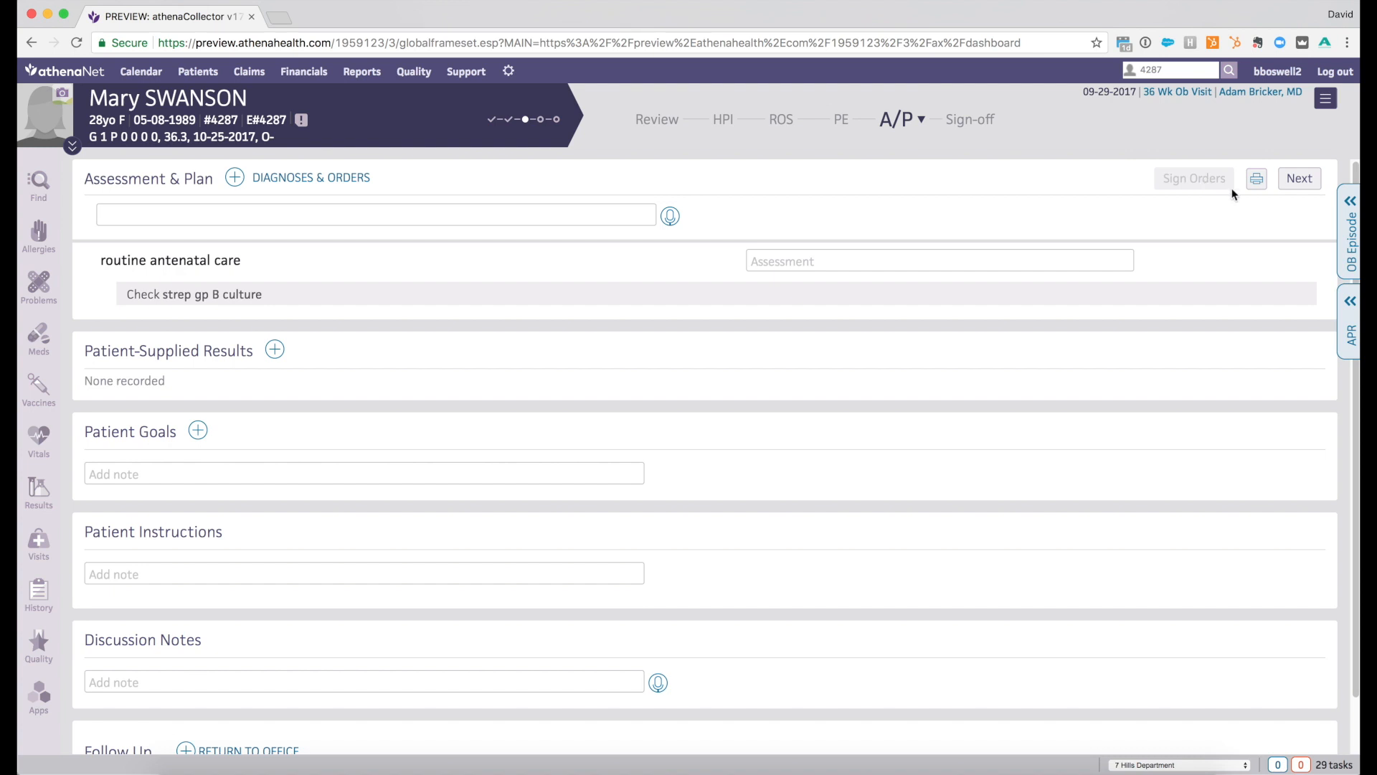
{"action": "left_click", "coordinate": [1294, 180]}
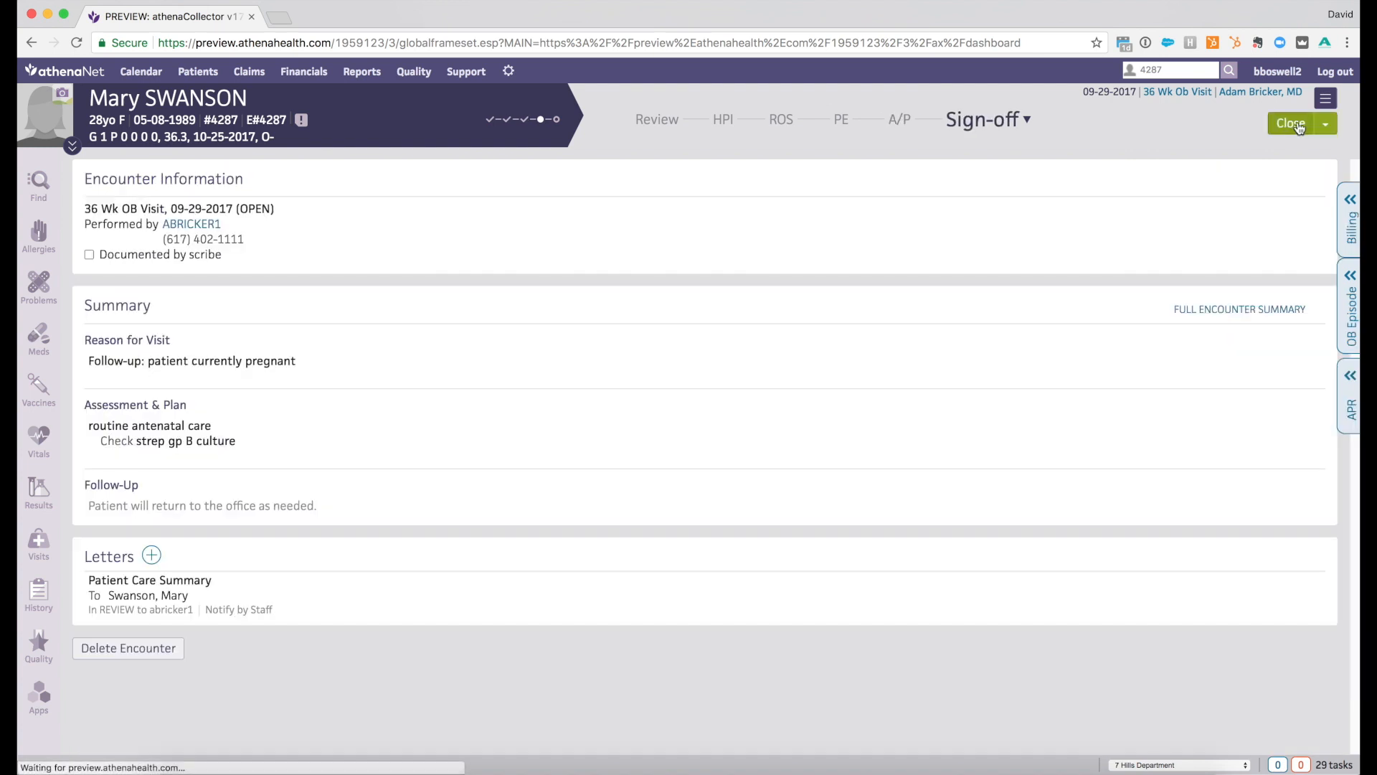